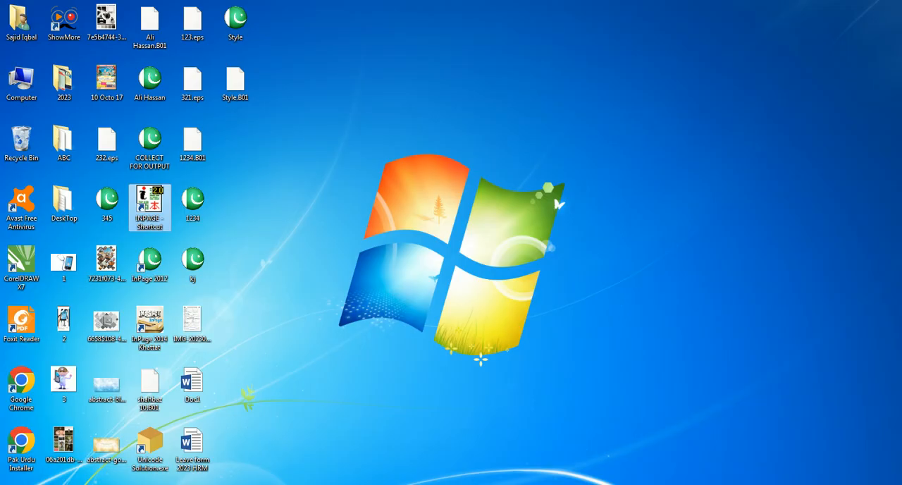
Step: Switch to the Style document already open in InPage
right_click(268, 483)
click(269, 468)
click(228, 484)
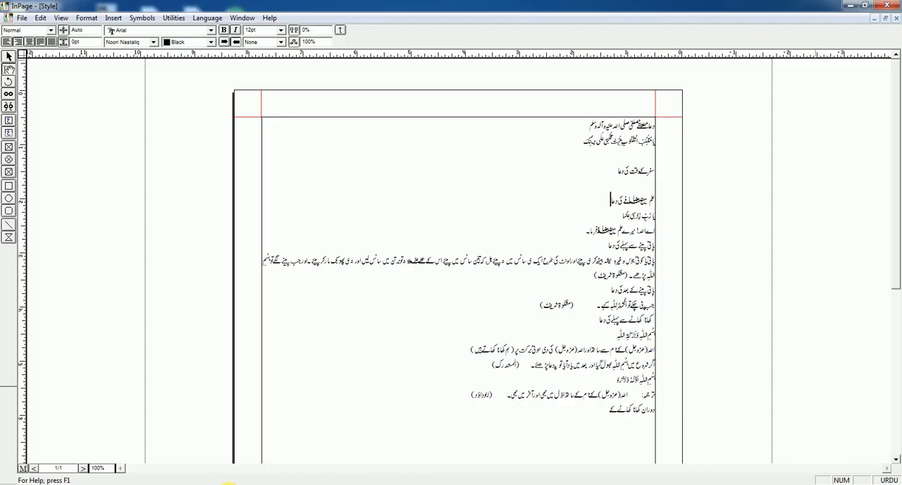
Step: Delete the blank lines above and below the travel prayer heading near the top of the text
click(611, 199)
scroll(626, 257, down, 1)
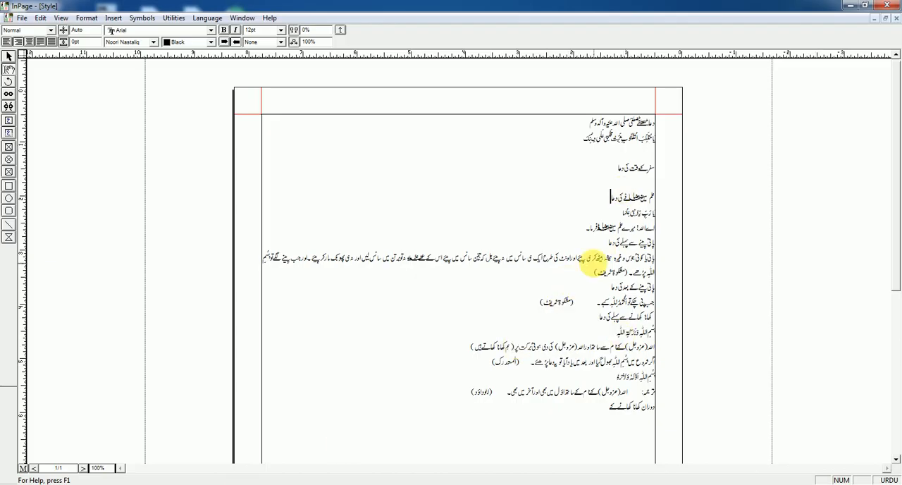
scroll(581, 282, down, 3)
scroll(563, 246, up, 3)
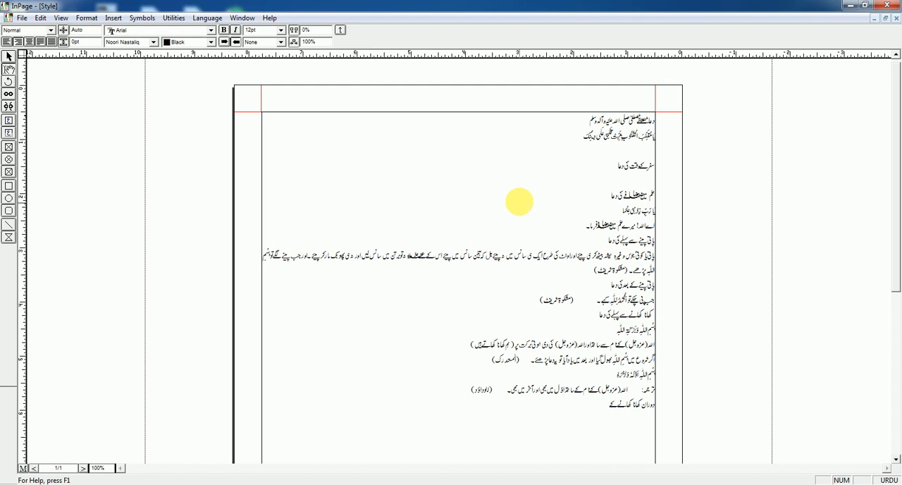
click(647, 149)
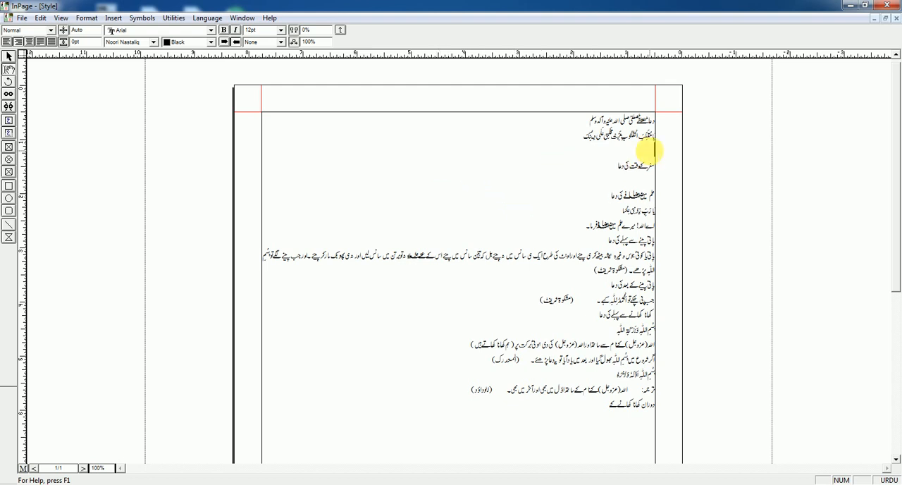
key(Delete)
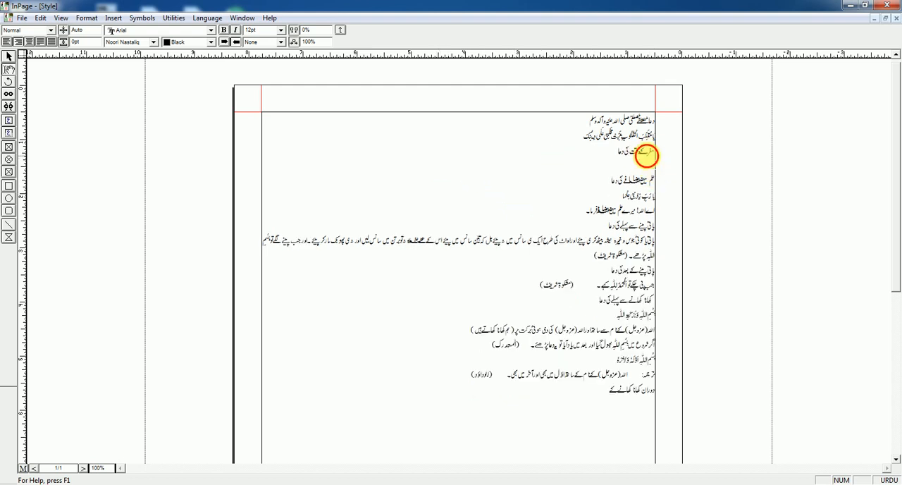
key(Delete)
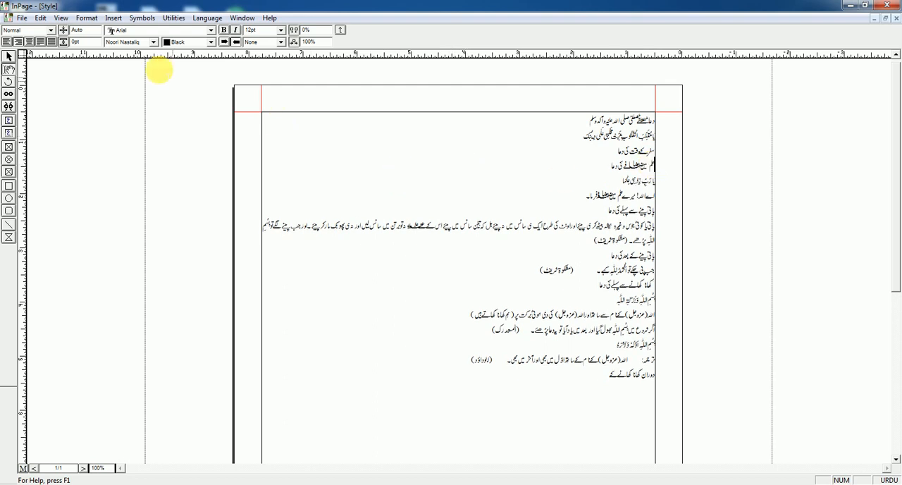
click(114, 17)
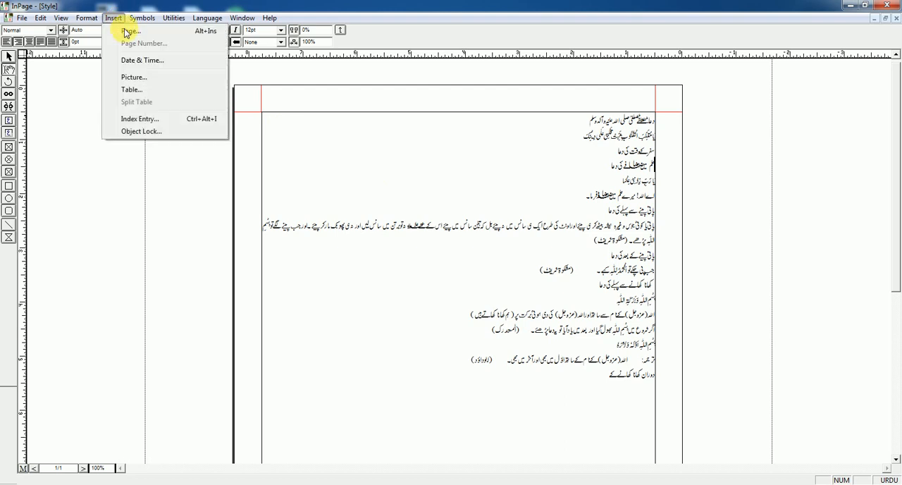
click(131, 38)
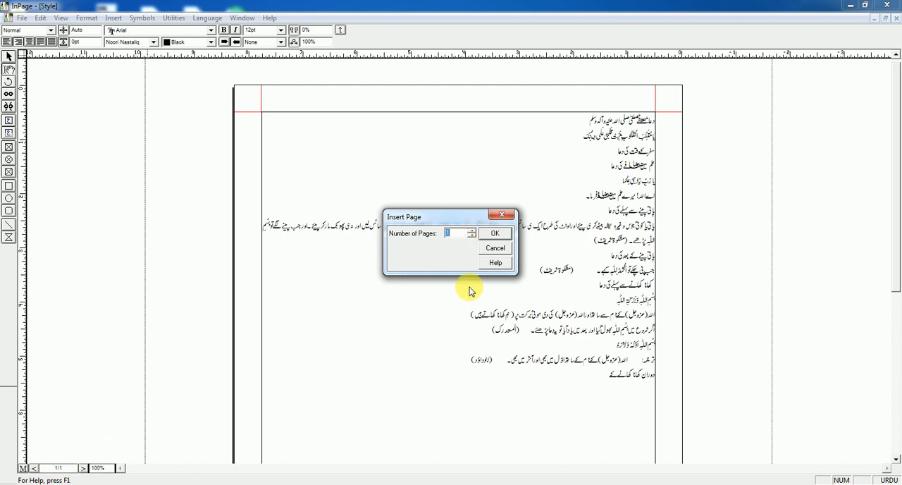
click(493, 248)
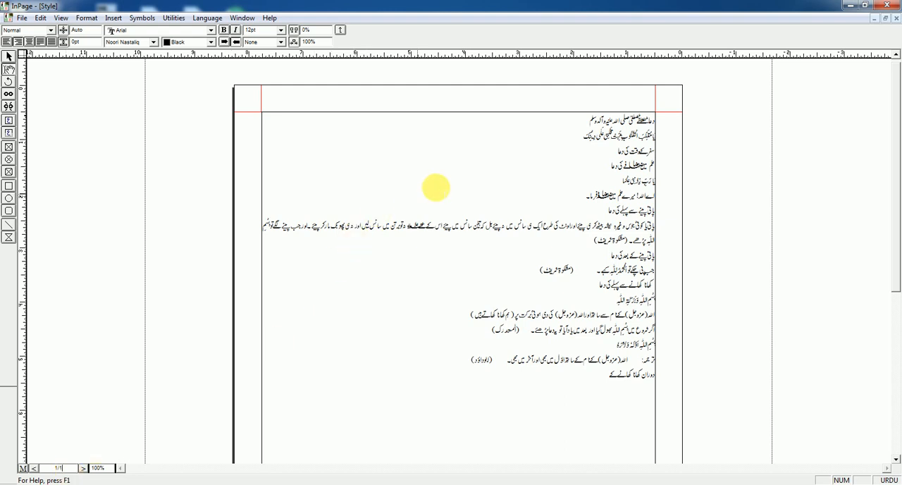
click(111, 18)
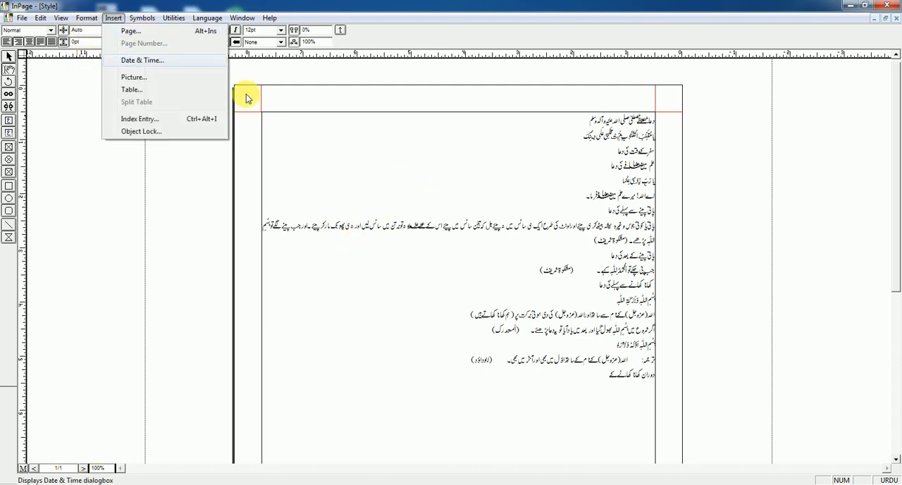
click(386, 159)
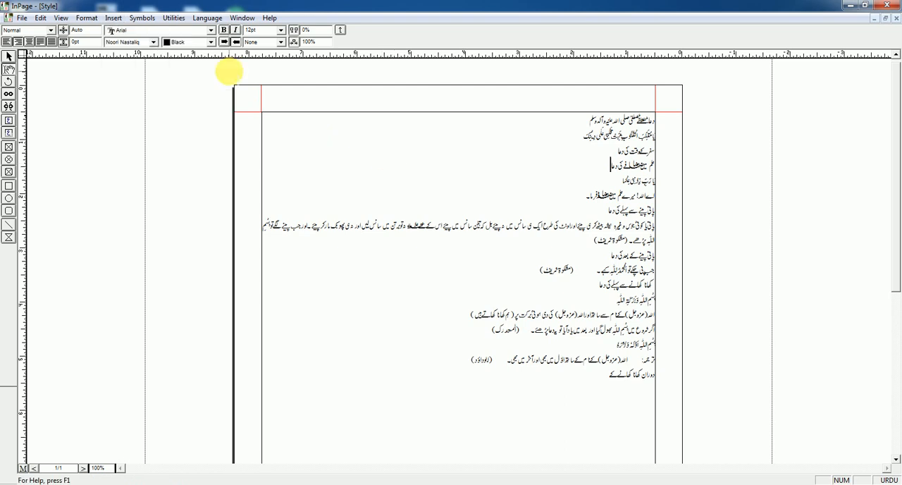
Step: Insert six new pages after the first page of the document
scroll(549, 256, down, 5)
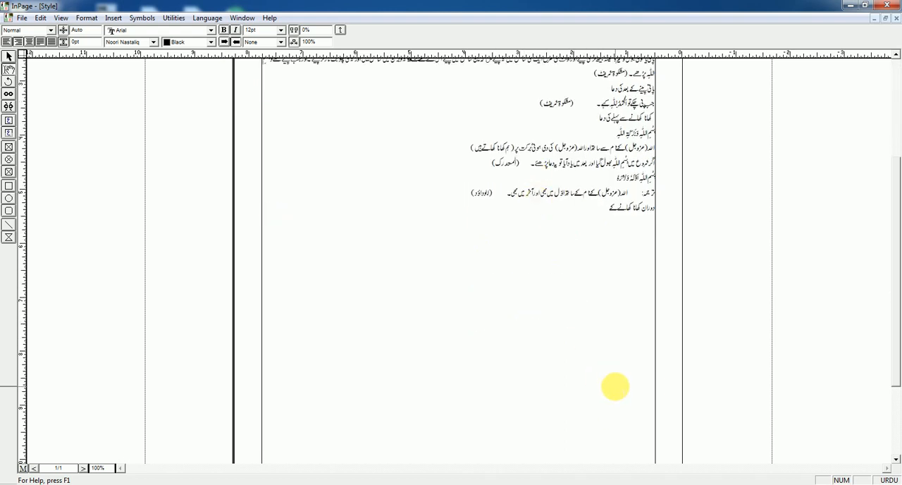
click(114, 19)
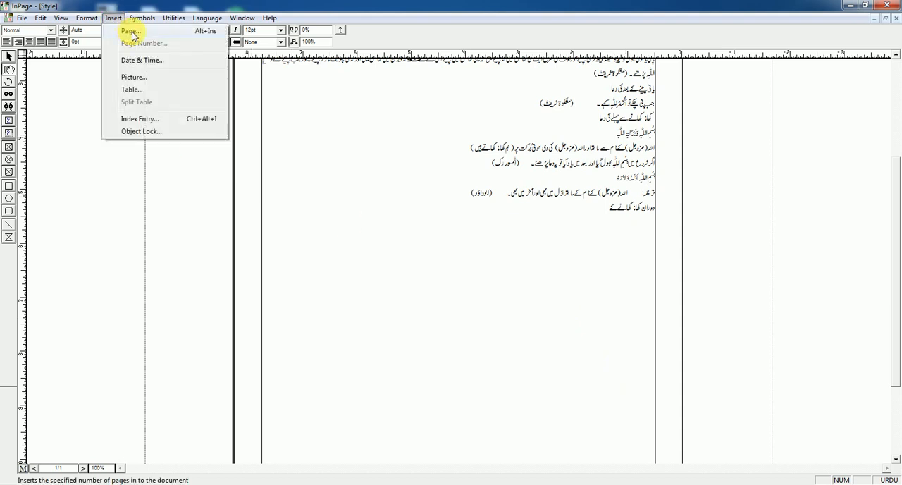
click(131, 32)
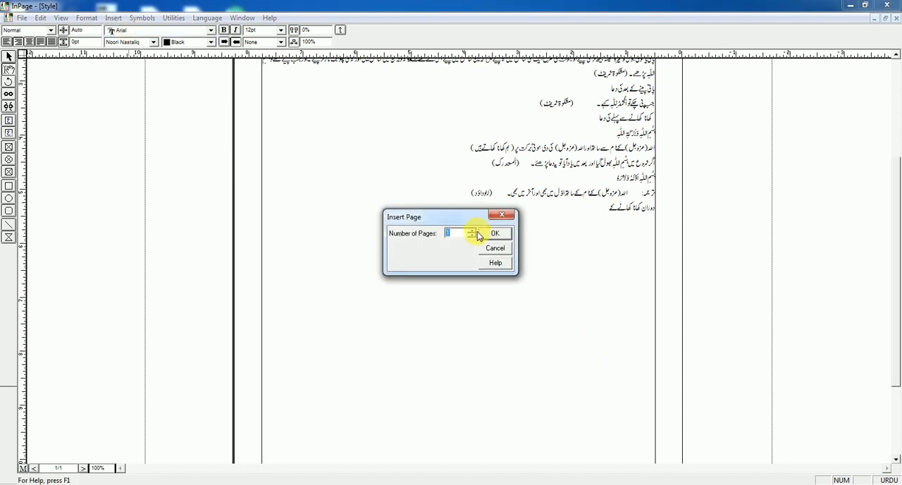
click(472, 233)
click(472, 236)
click(497, 233)
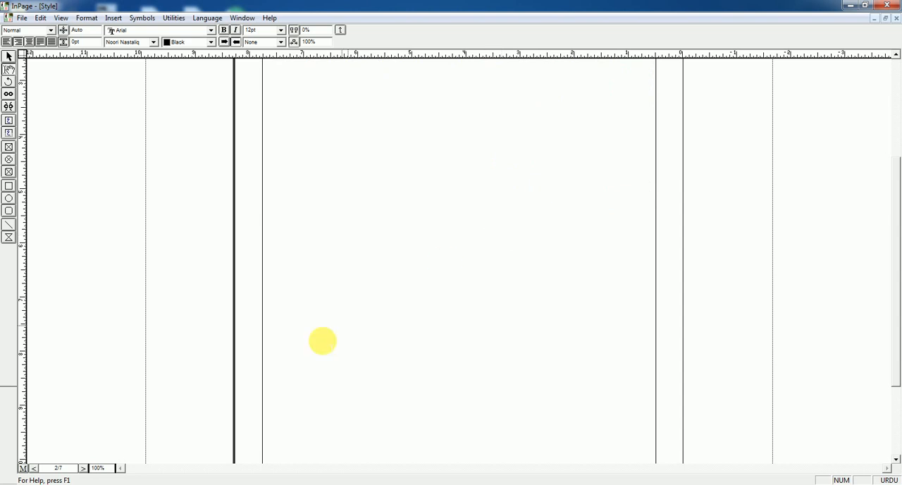
Step: Check the newly inserted blank page and the page count, moving between pages 1 and 2
right_click(300, 293)
drag(440, 124, 471, 349)
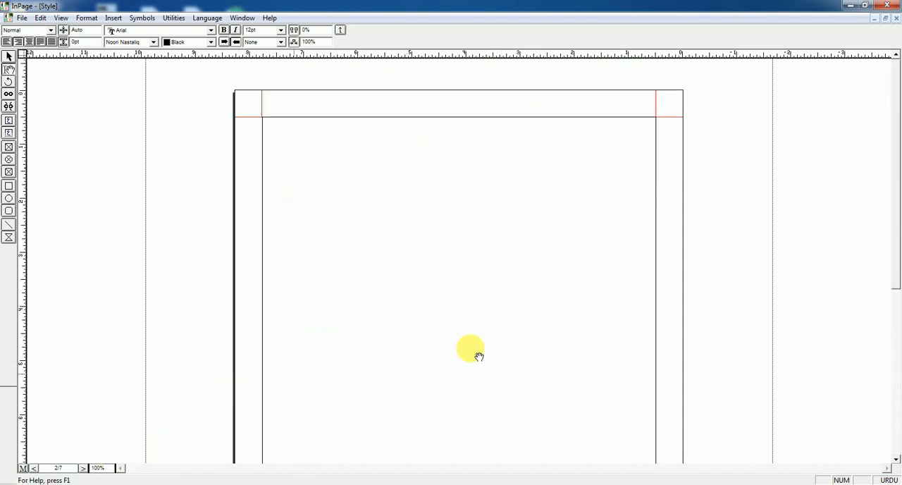
click(68, 469)
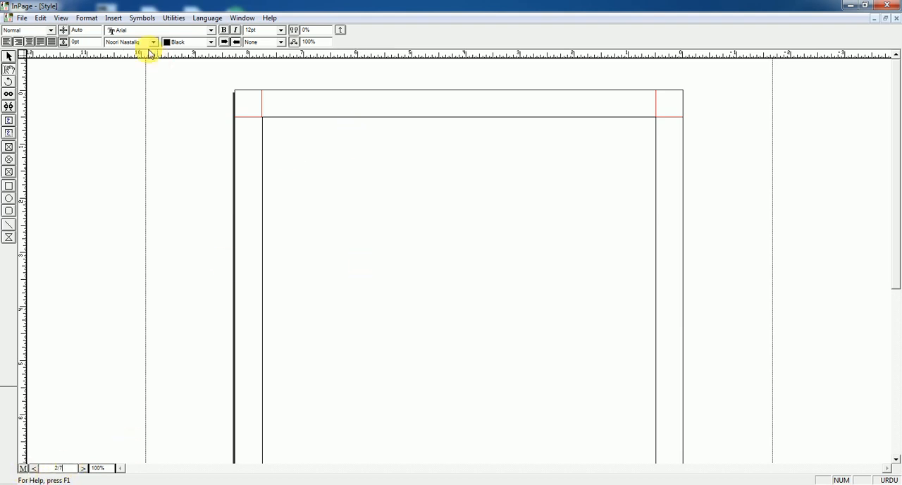
click(113, 18)
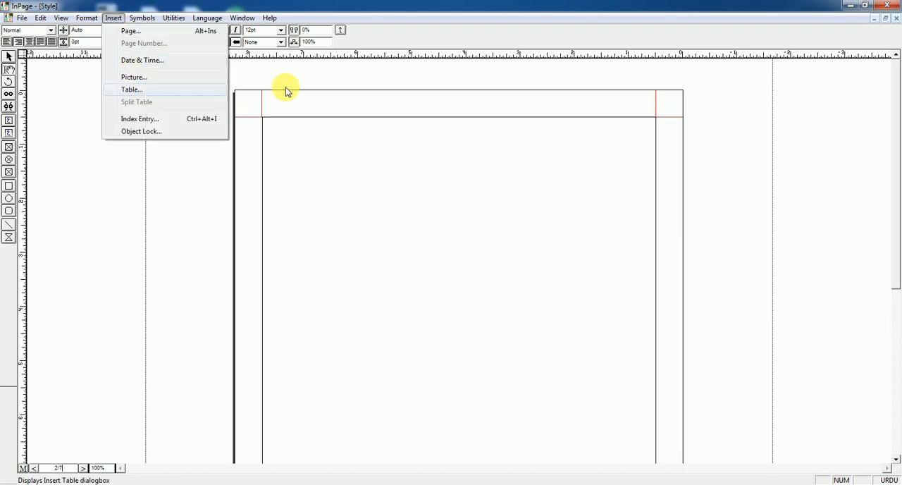
click(423, 92)
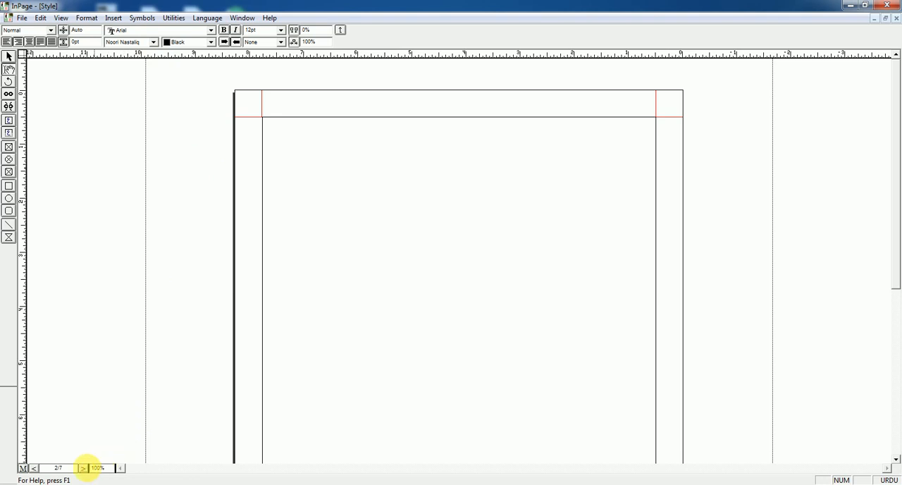
click(83, 468)
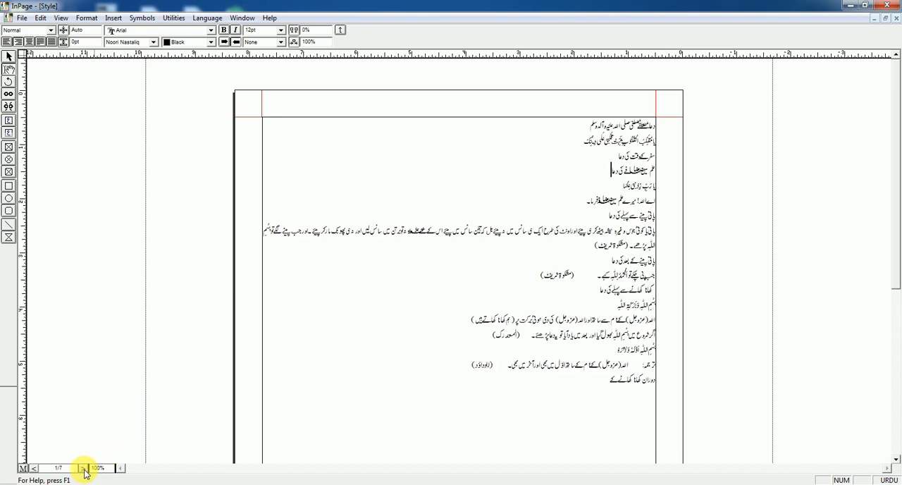
click(32, 469)
click(87, 19)
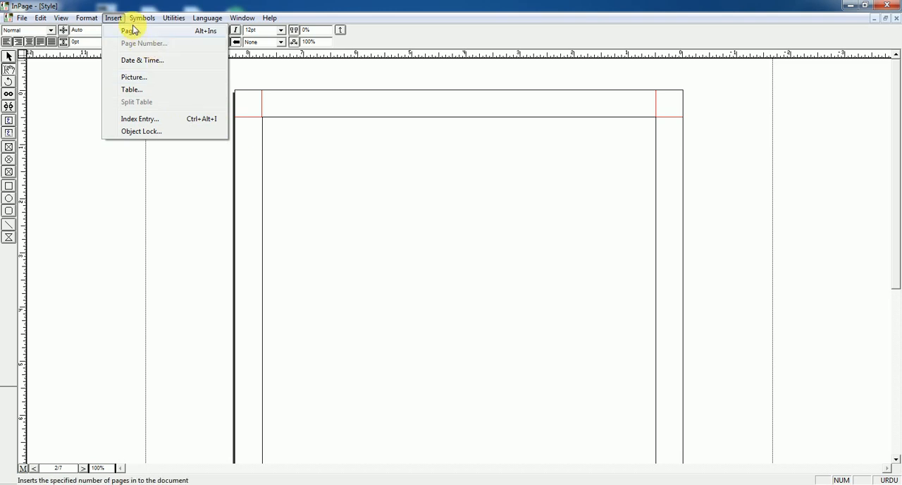
click(332, 148)
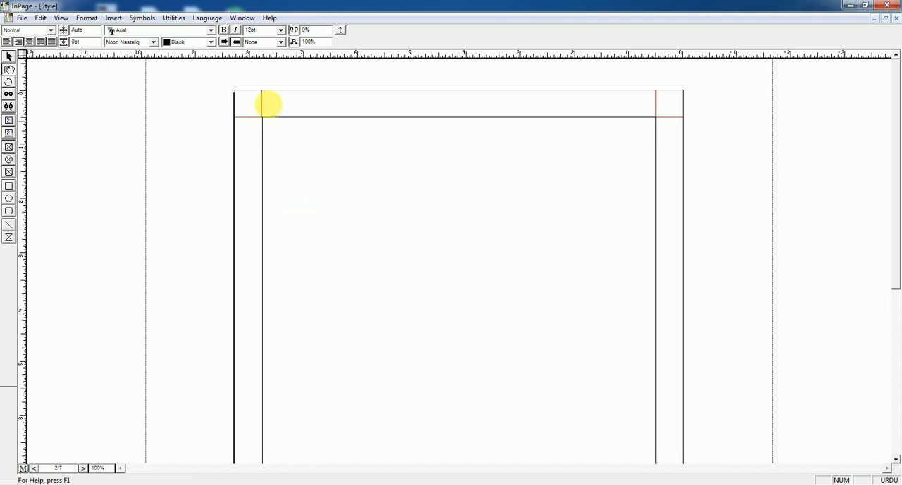
click(174, 19)
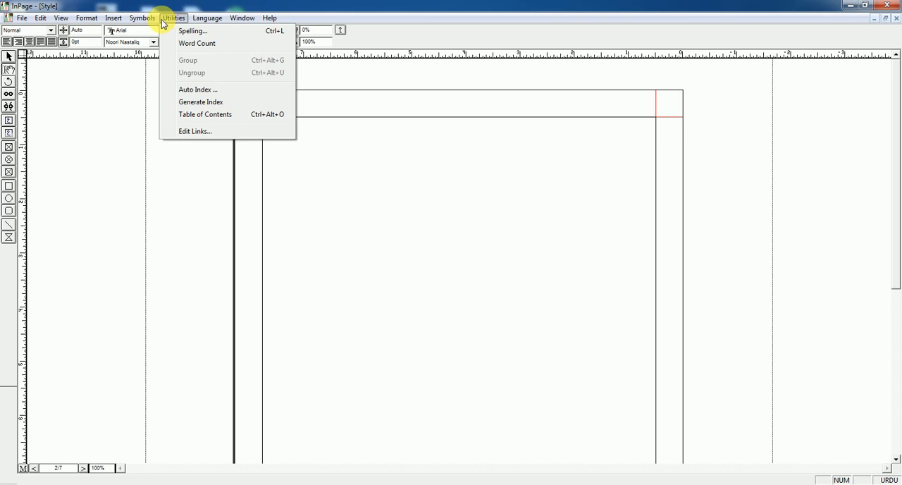
mouse_move(113, 21)
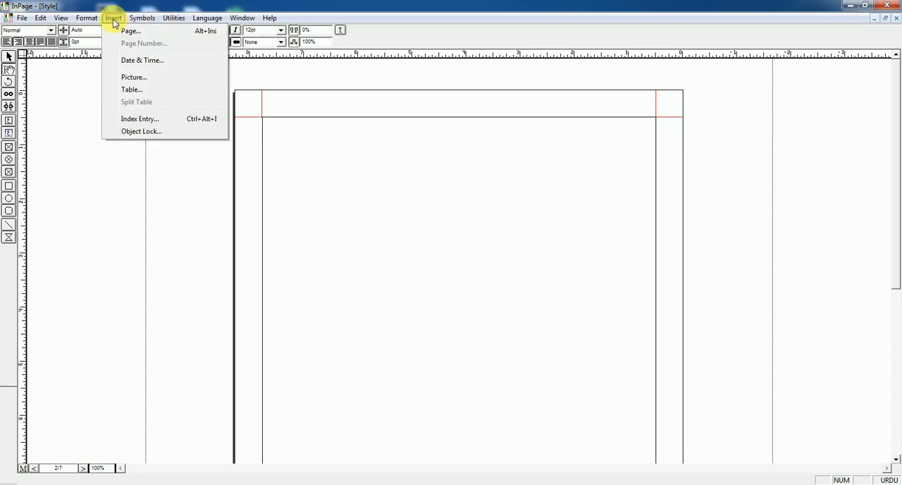
click(365, 197)
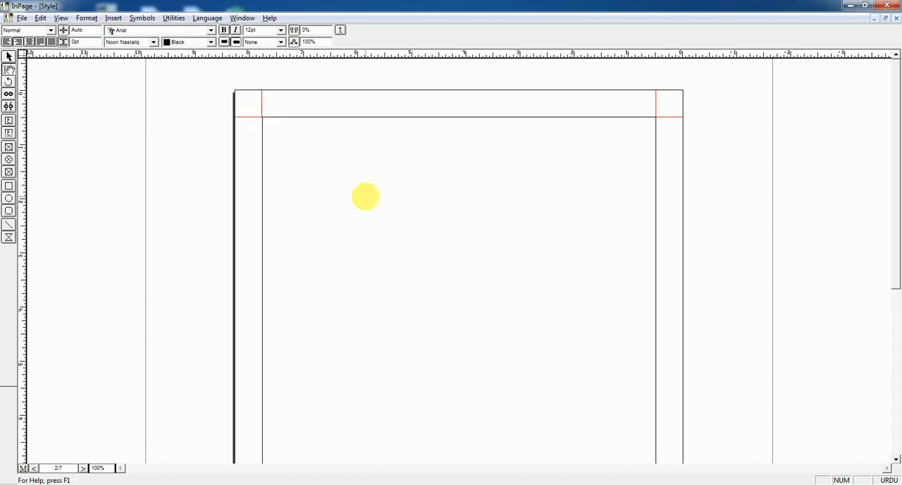
Step: Delete pages 3 to 7 from the document
key(alt+Delete)
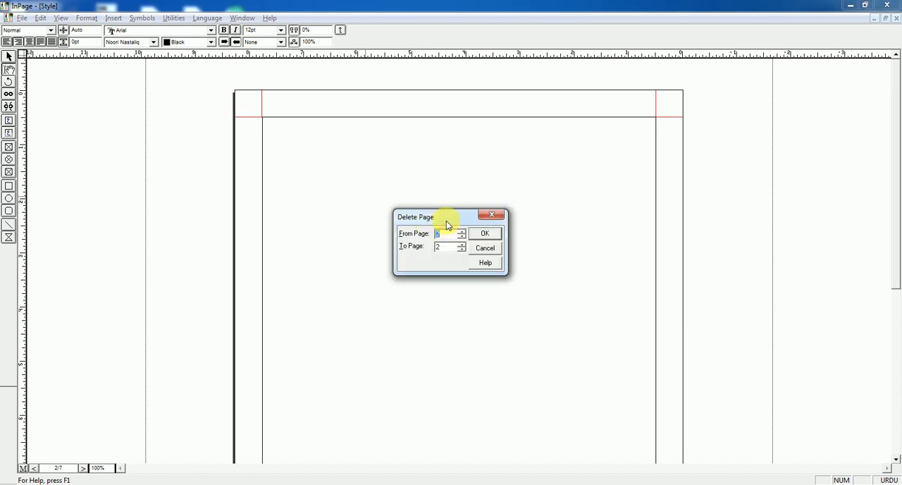
drag(440, 214, 429, 170)
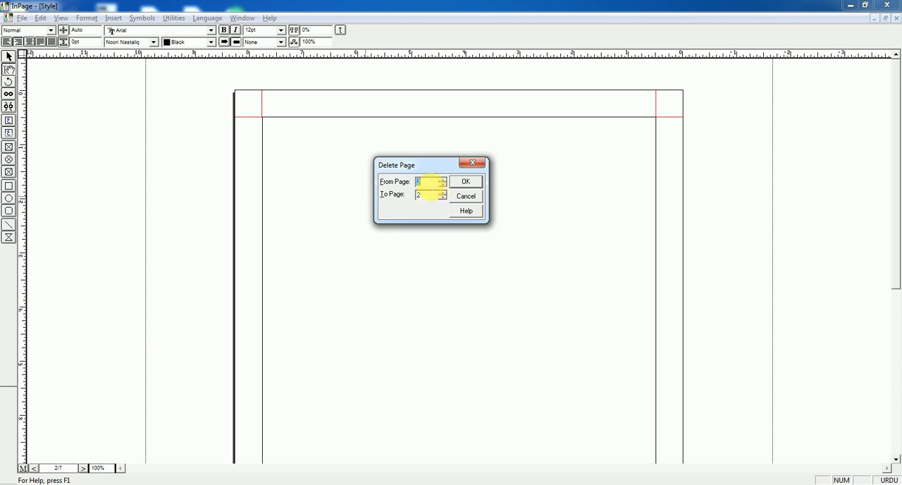
text(3)
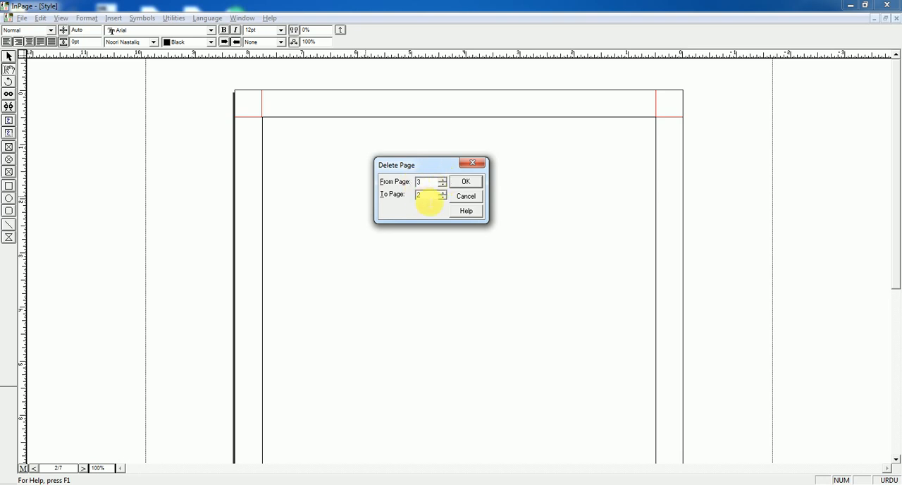
drag(428, 197, 412, 196)
text(7)
click(467, 186)
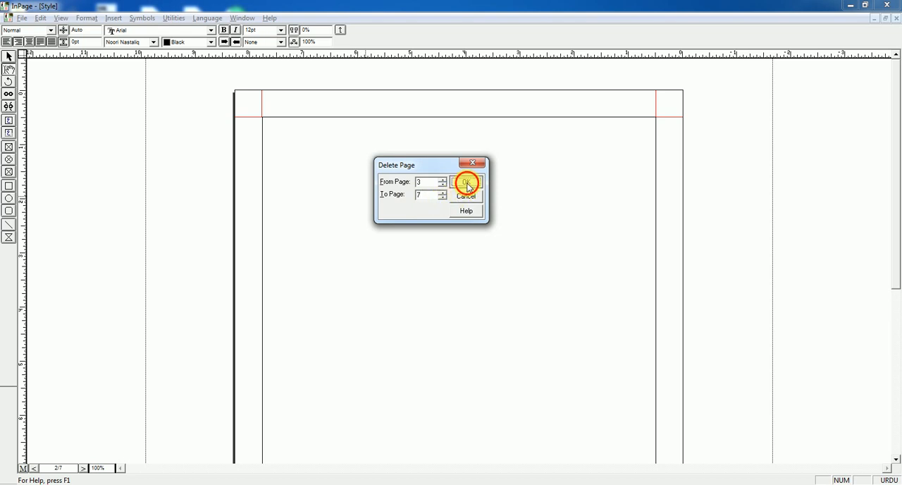
click(413, 215)
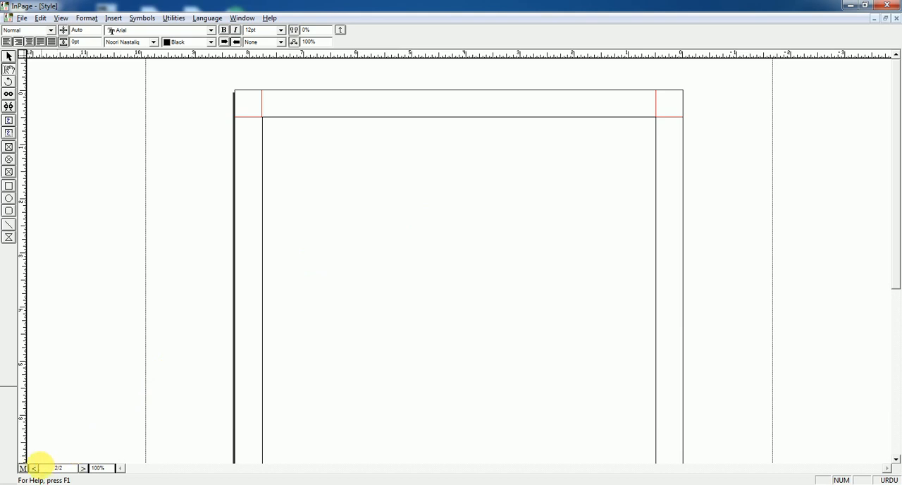
Step: Return to the first page and place the text cursor at the end of its last line
click(57, 468)
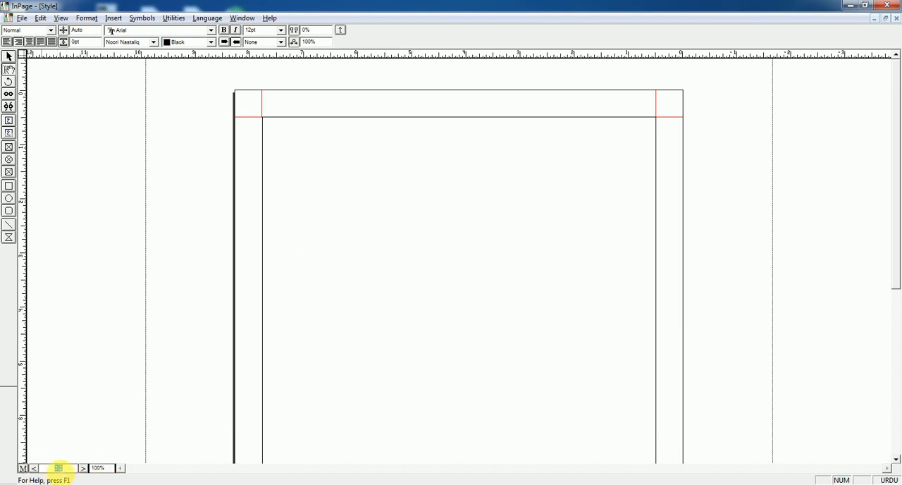
click(57, 468)
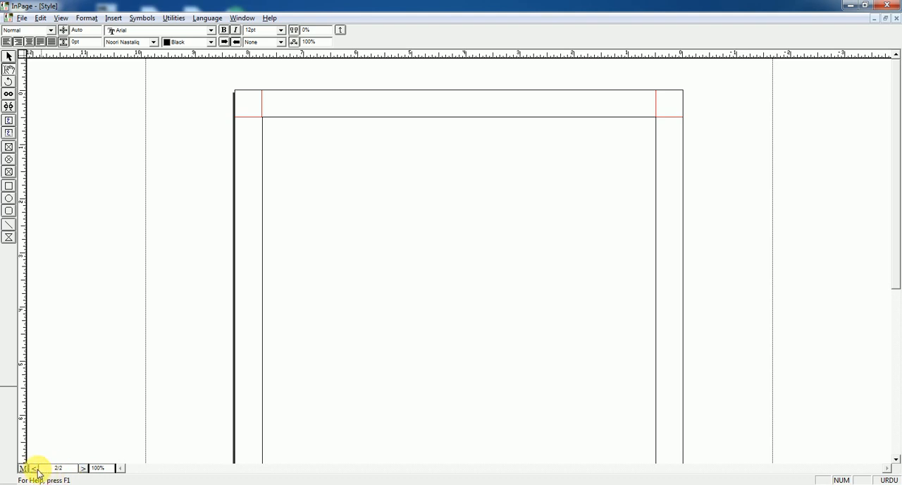
click(33, 468)
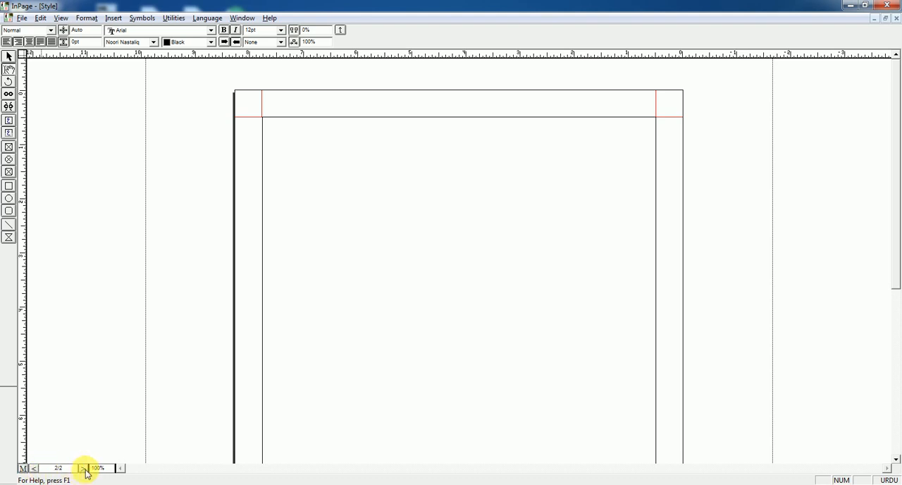
click(110, 19)
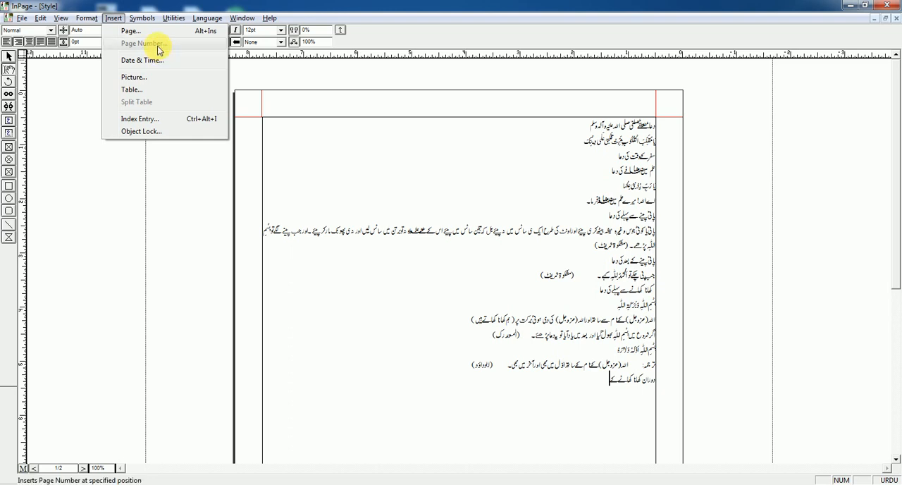
click(298, 102)
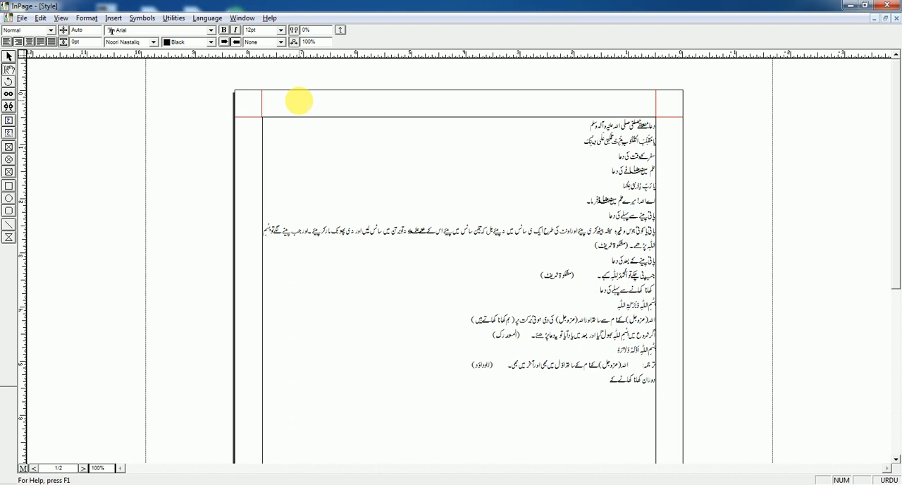
Step: Switch to the master page and draw a title text box about 0.5 in wide at the middle of the top margin
click(23, 469)
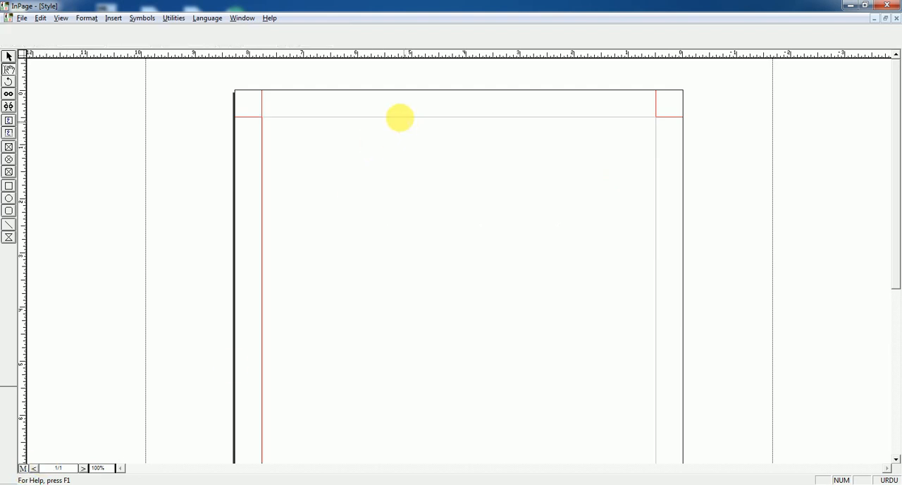
click(114, 17)
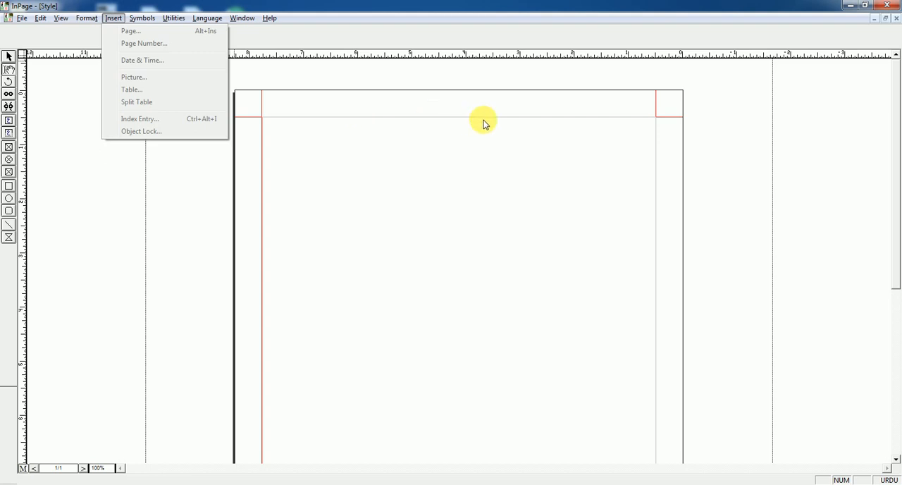
click(577, 109)
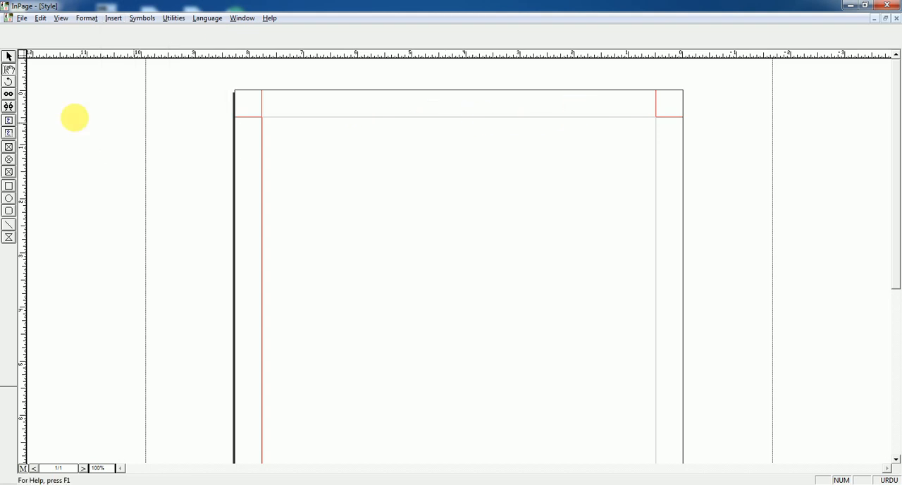
click(12, 135)
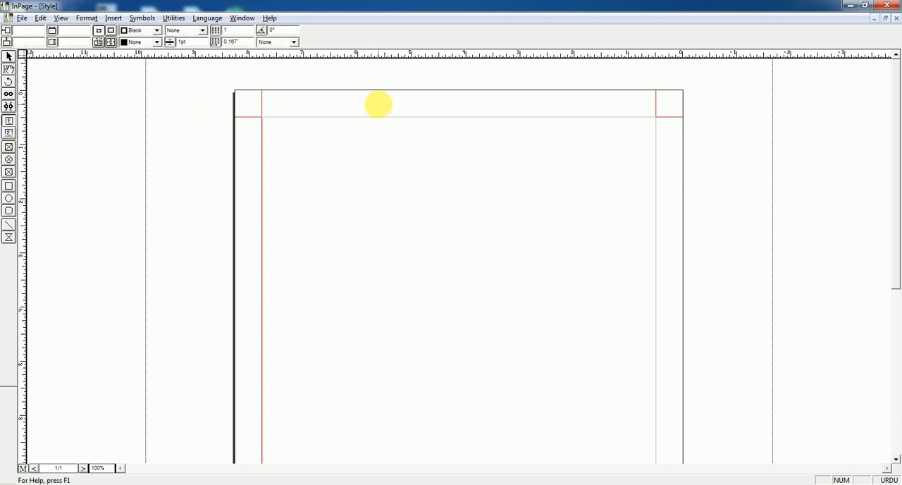
click(8, 136)
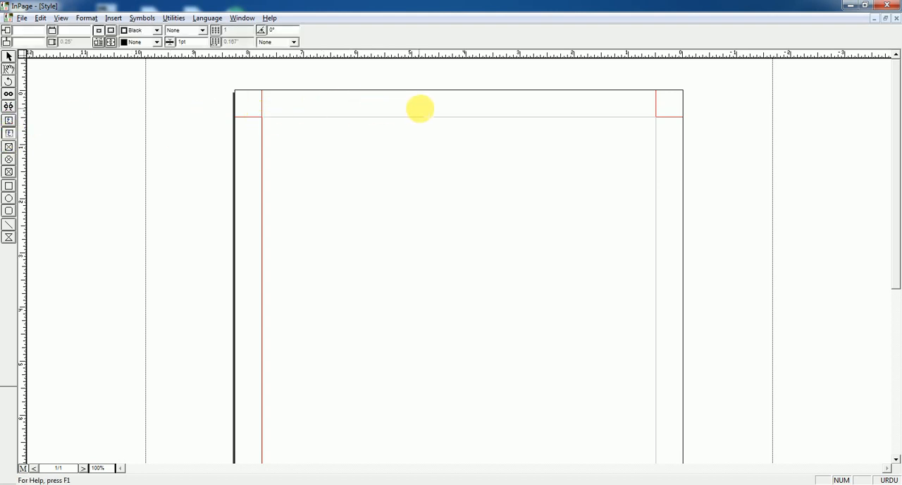
drag(434, 106, 462, 120)
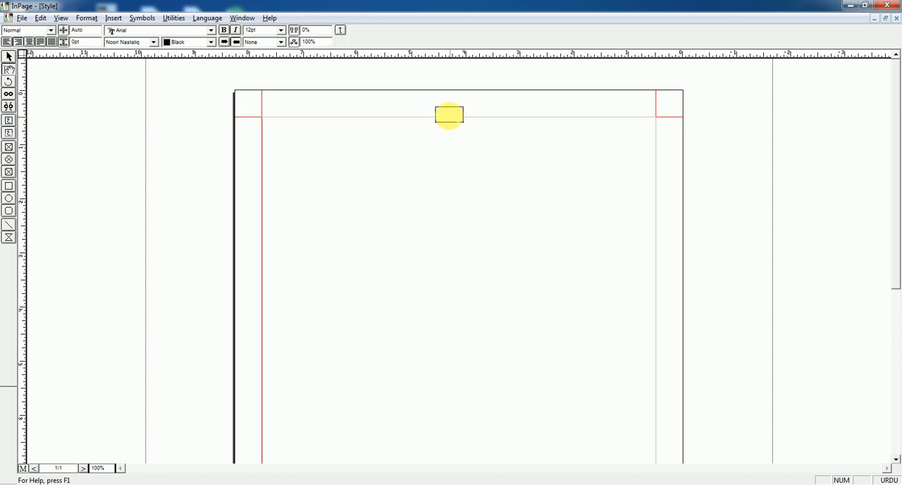
Step: Insert an automatic page number in the text box, centre it, and shift the box slightly up within the top margin
click(115, 19)
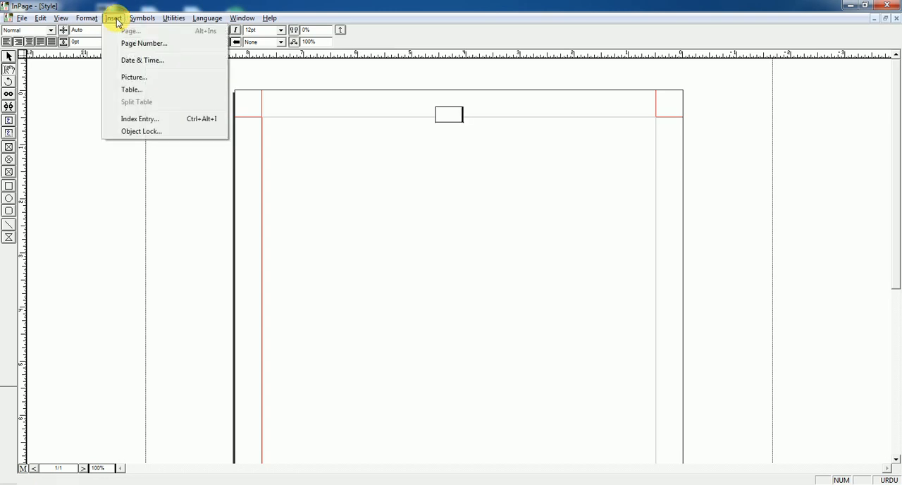
click(140, 45)
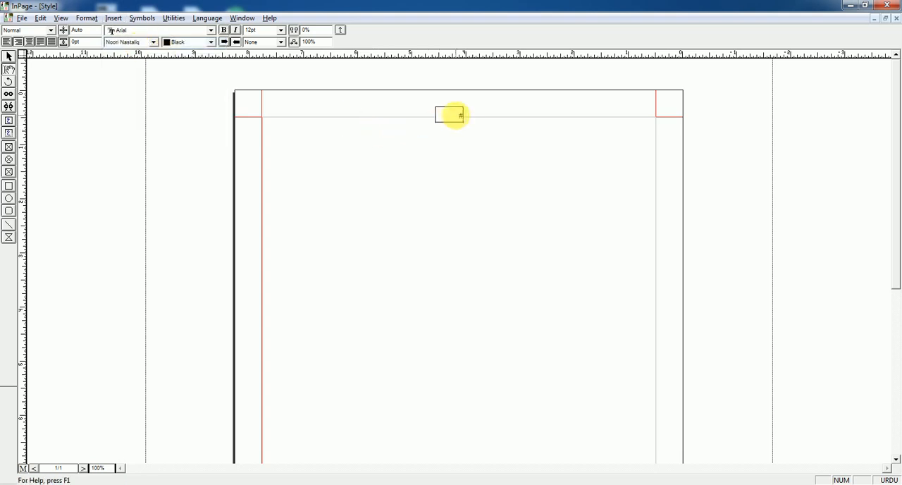
click(9, 56)
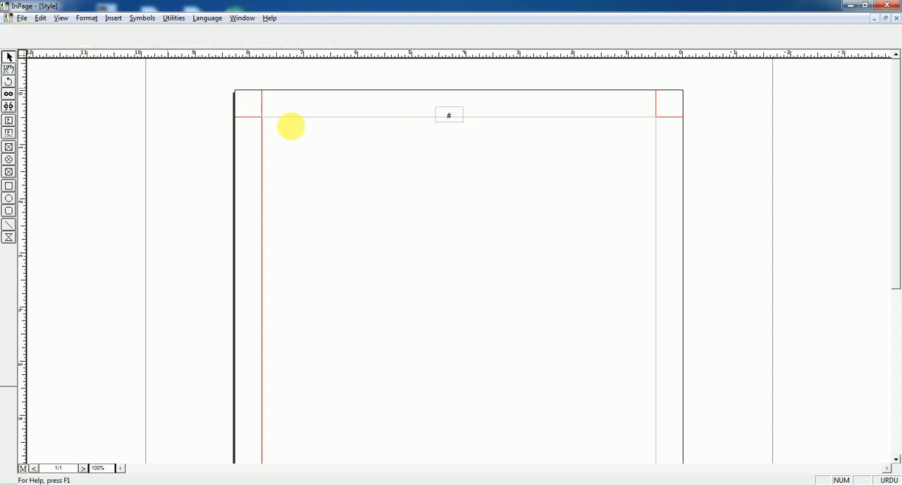
click(451, 118)
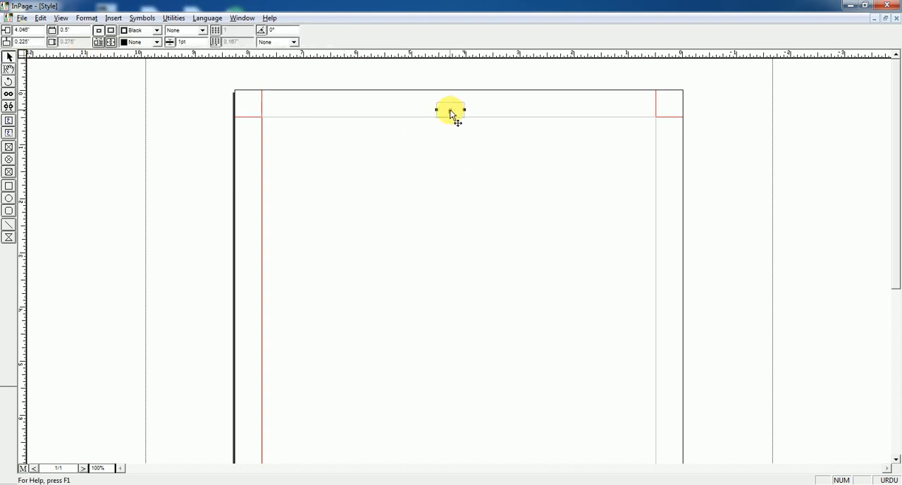
Step: Draw a circle about 0.45 in across around the page number on the master page
click(9, 200)
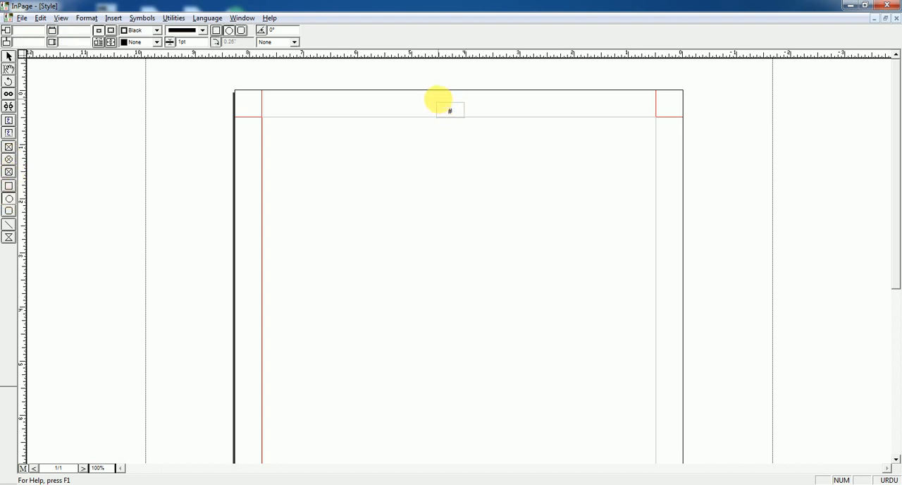
drag(438, 100, 461, 123)
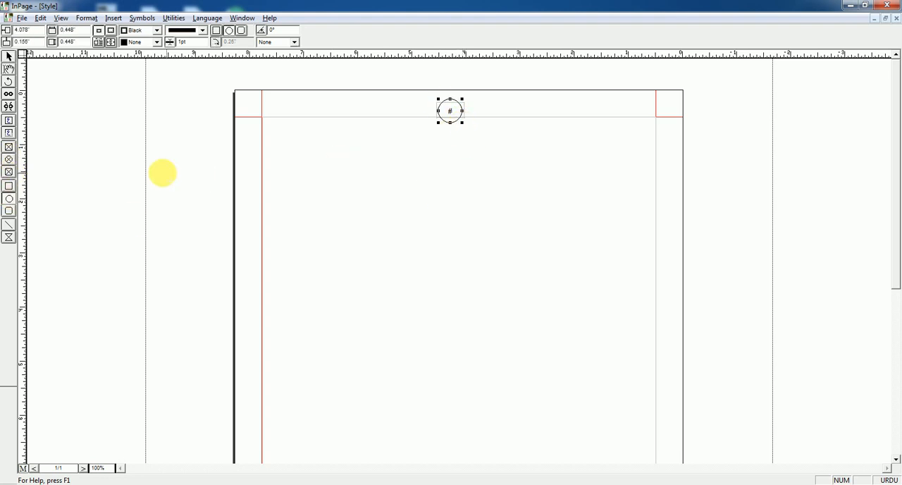
Step: Leave the master page and check the circled page numbers on pages 1 and 2 of the document
click(25, 469)
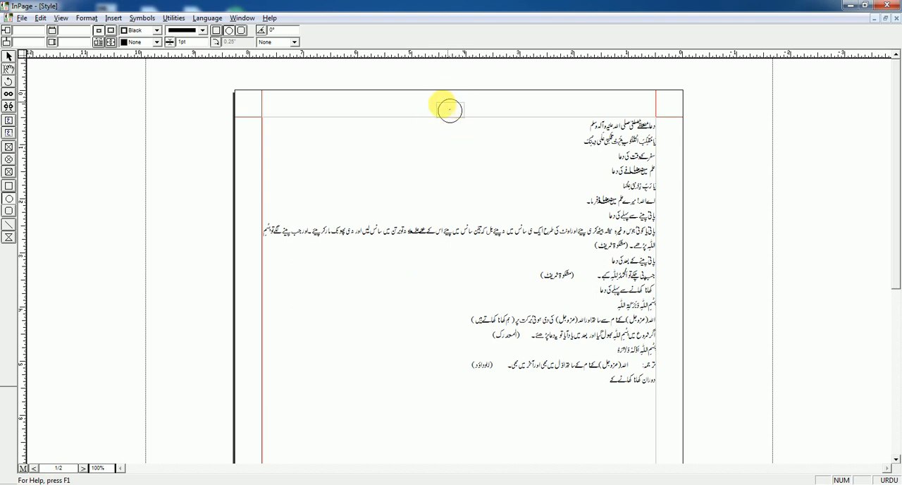
click(33, 469)
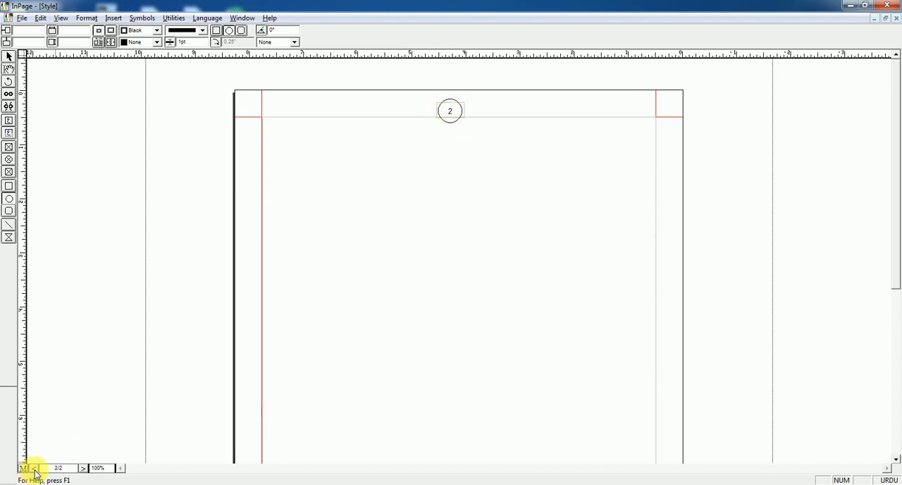
click(83, 469)
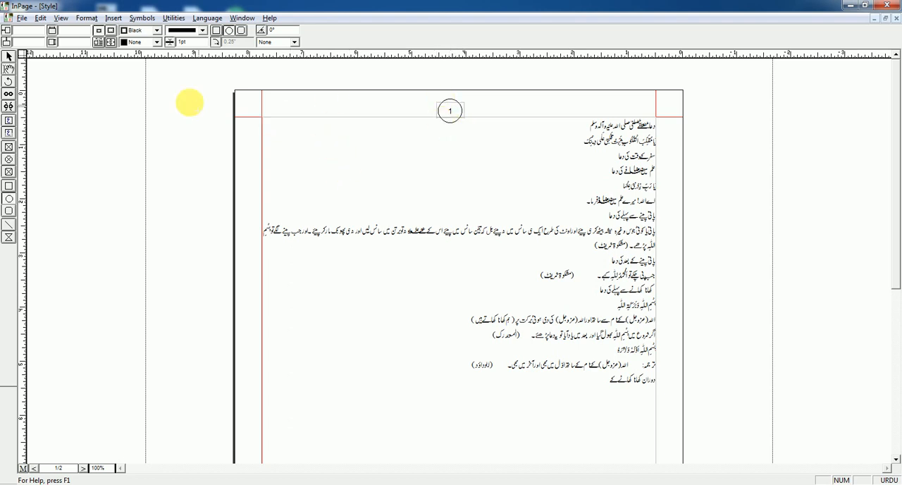
Step: Insert the date on a new line below page 1's last line in the Urdu weekday, day, month and year format, and select most of it
click(112, 19)
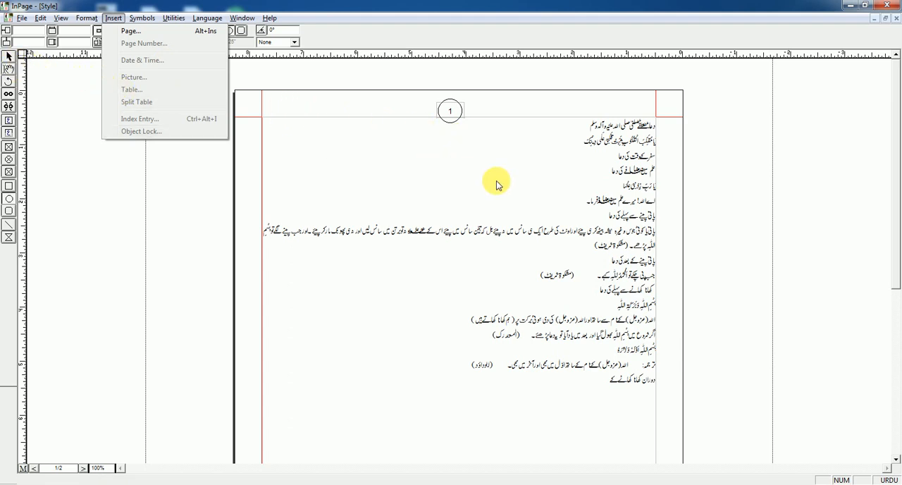
click(8, 70)
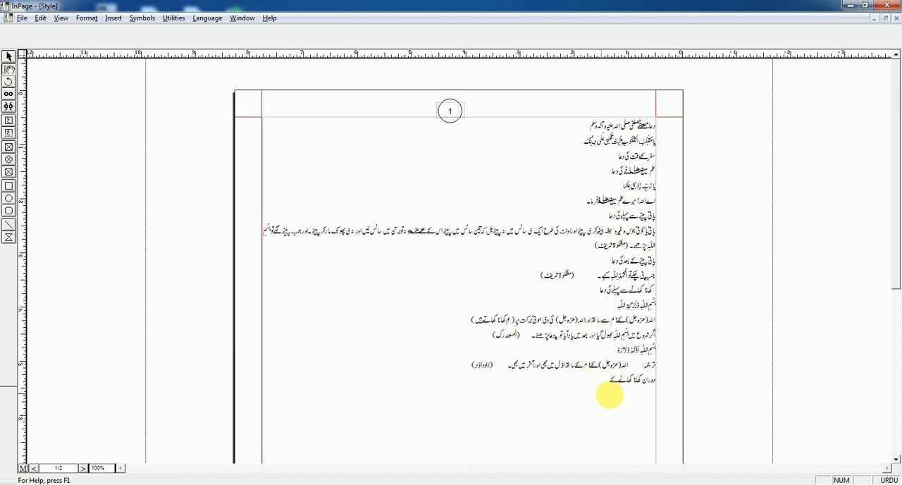
click(649, 391)
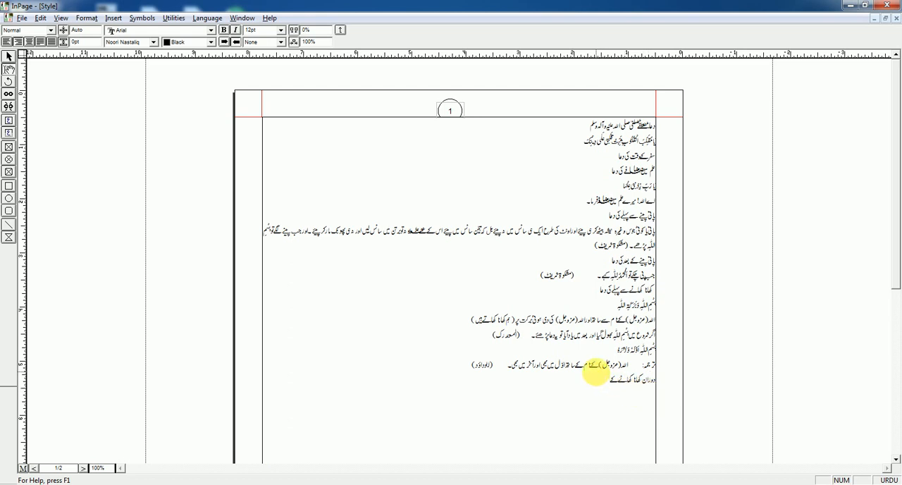
click(115, 18)
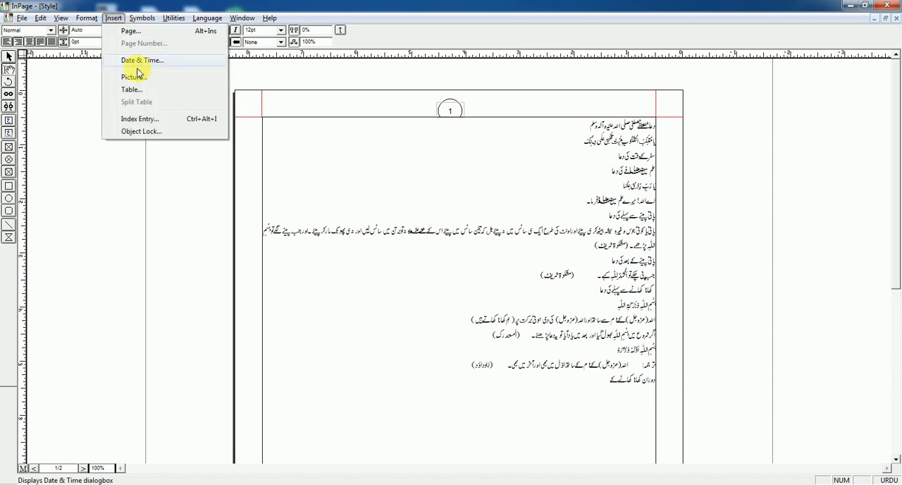
click(134, 62)
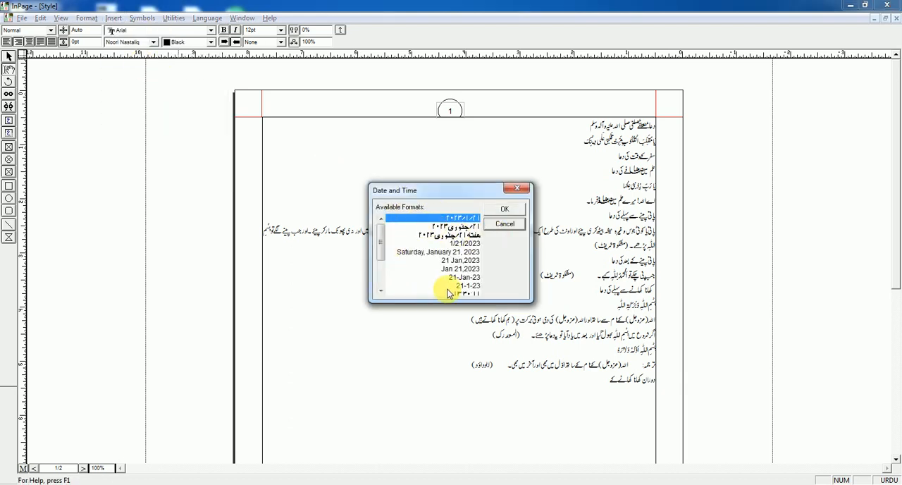
click(468, 236)
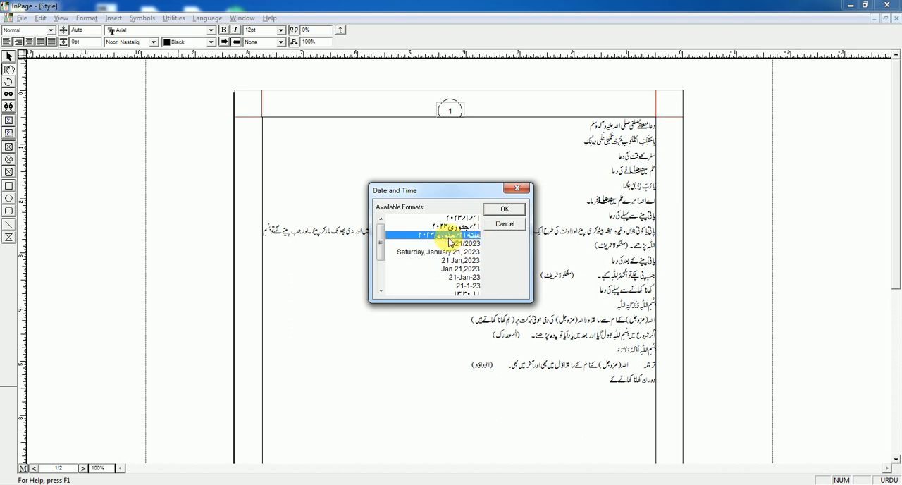
click(504, 212)
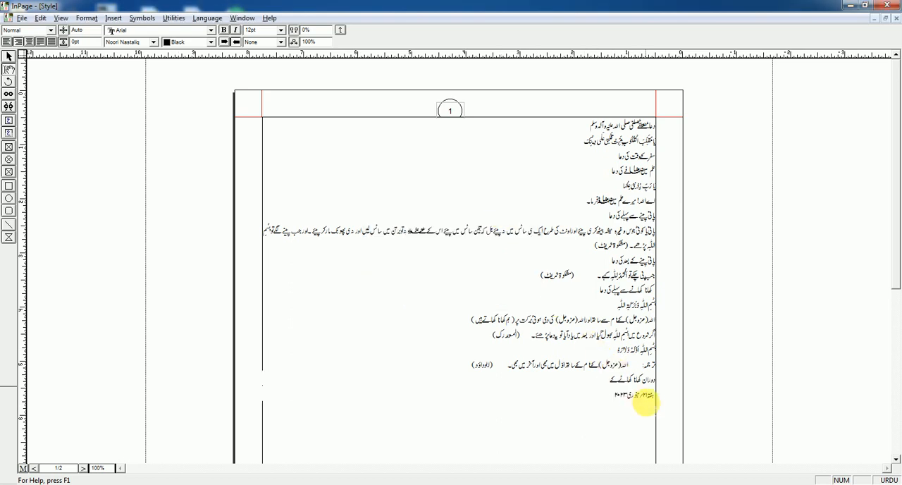
drag(647, 396, 613, 397)
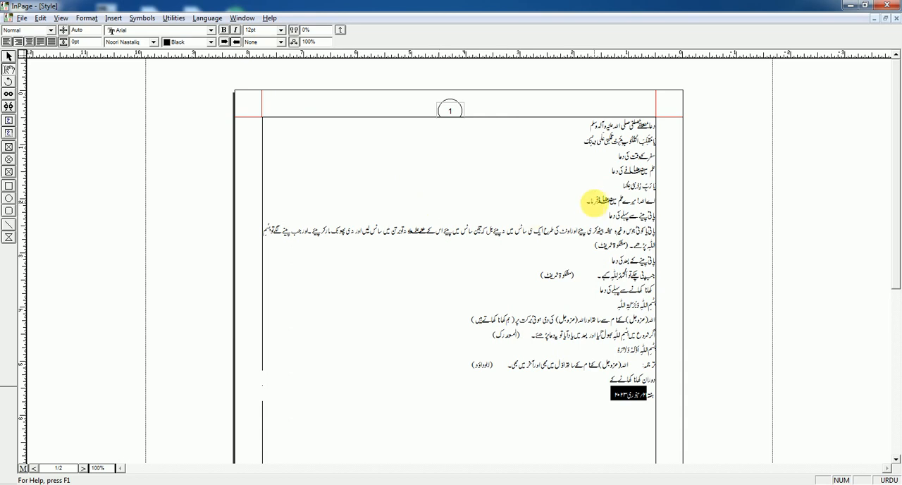
Step: Minimize the current document window, start Urdu InPage 2012 and open the MASNOON DUAIN document
click(852, 7)
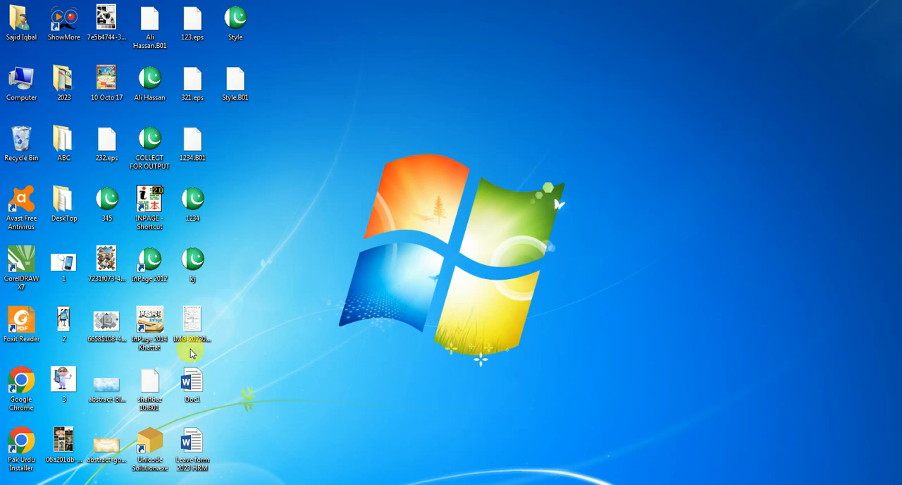
double_click(155, 264)
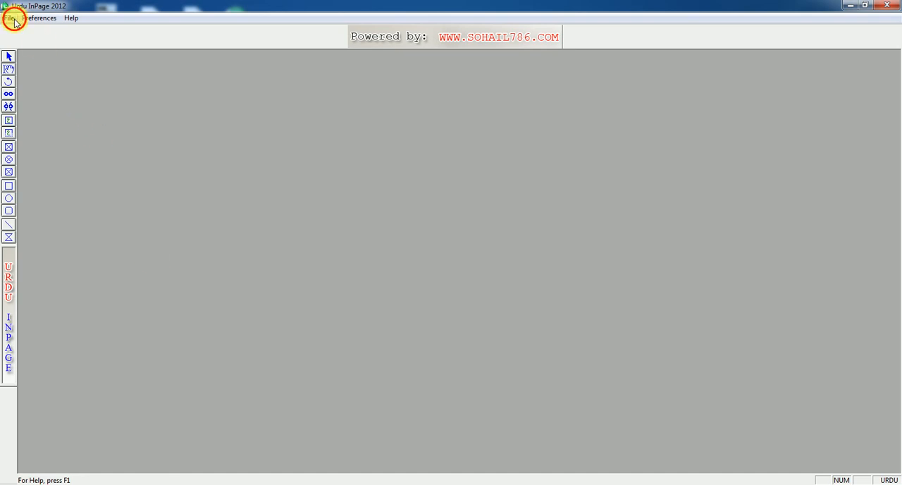
click(10, 18)
click(147, 107)
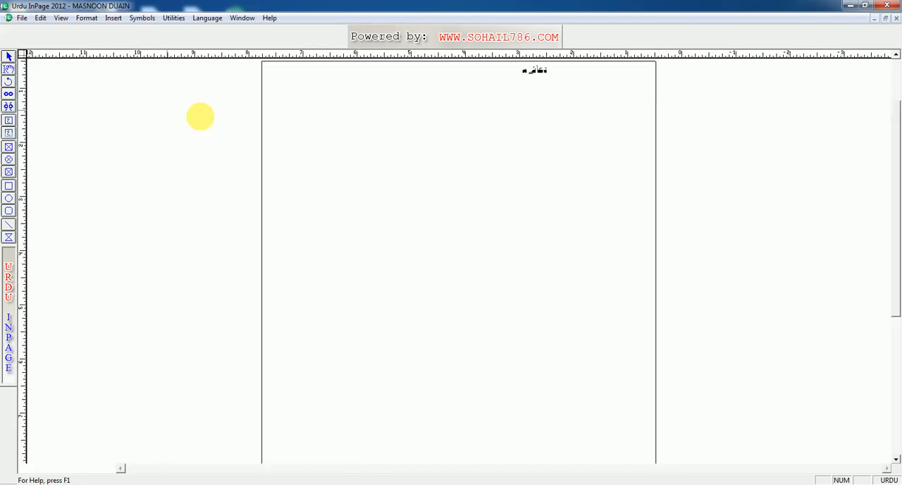
Step: Try to insert a date and time on the blank line above the heading علم میں اضافے کی دعا
click(113, 19)
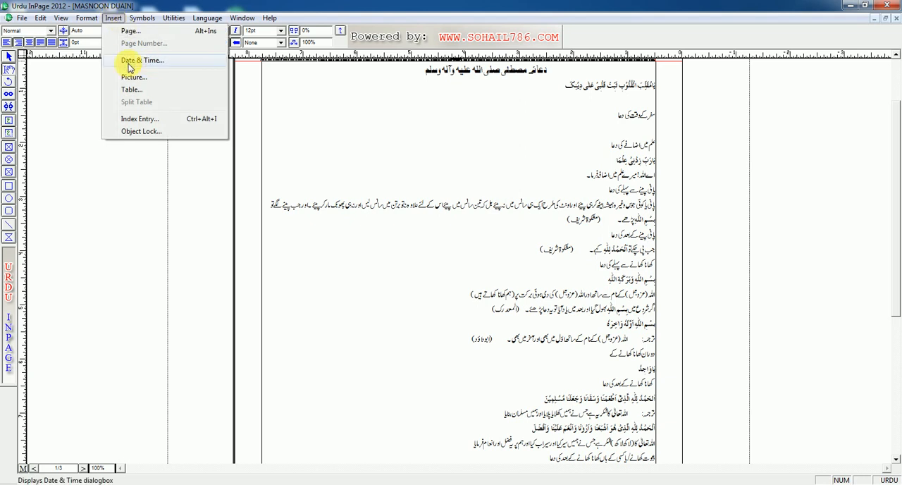
click(645, 129)
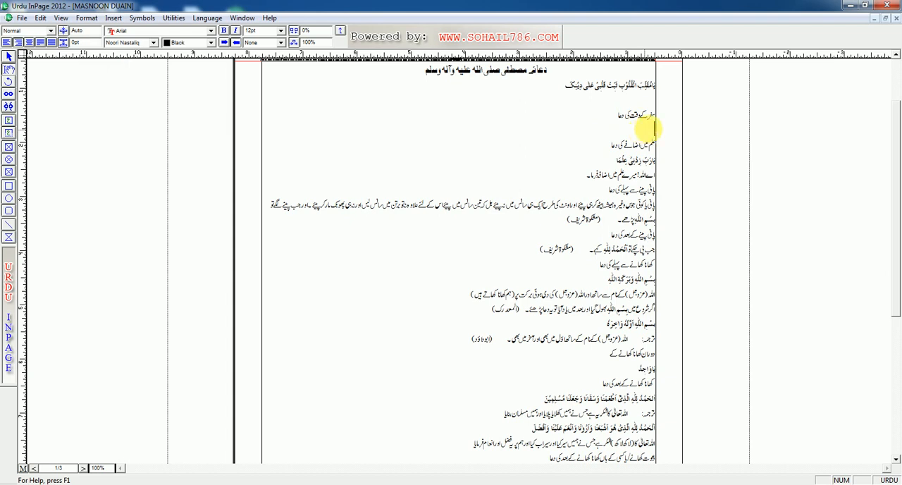
click(113, 18)
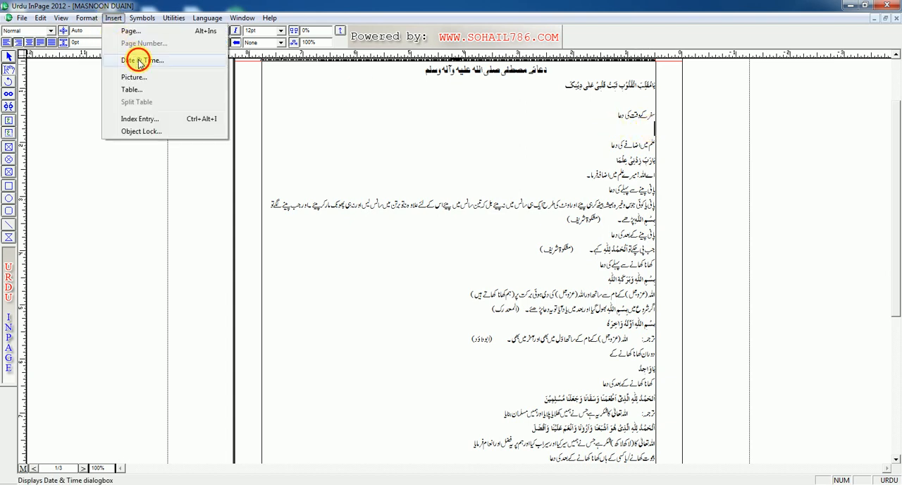
click(139, 59)
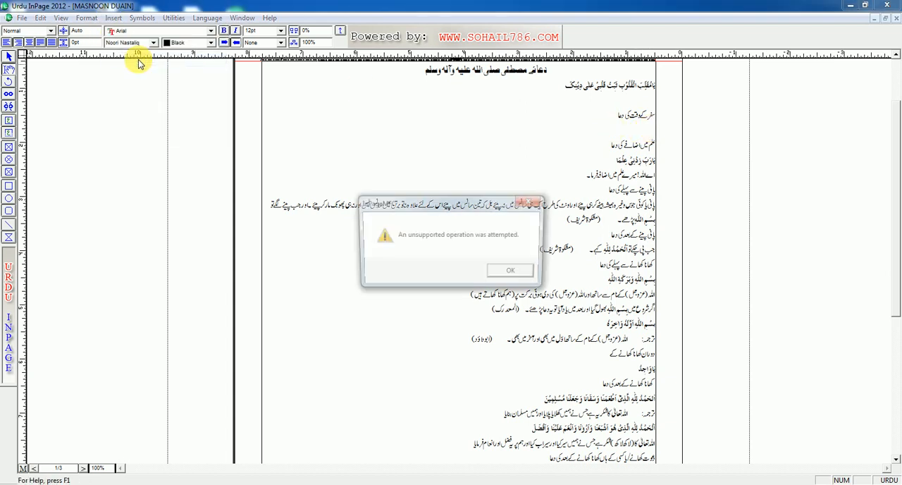
click(520, 276)
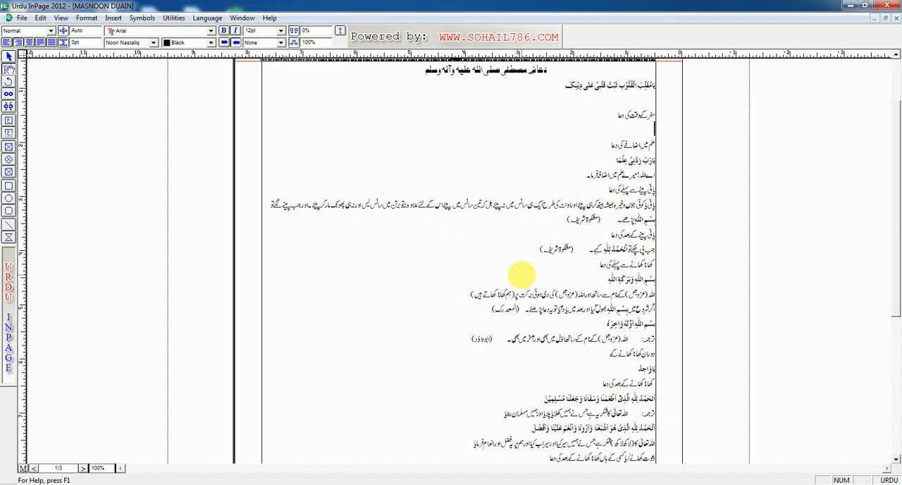
Step: Try to insert an index entry on the same blank line of the MASNOON DUAIN document
click(113, 18)
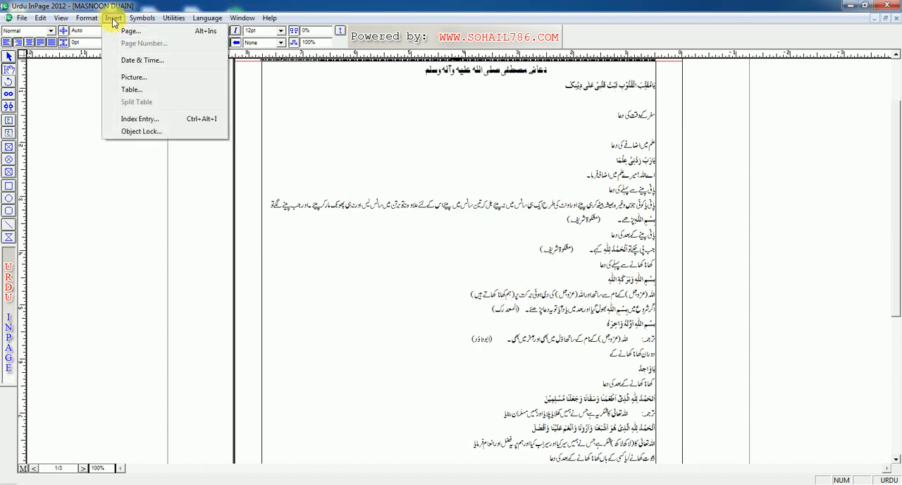
click(143, 120)
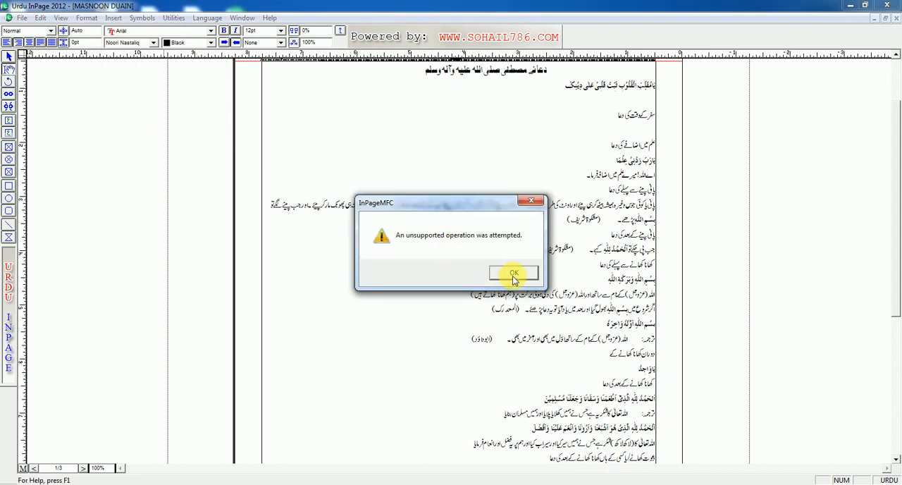
click(514, 274)
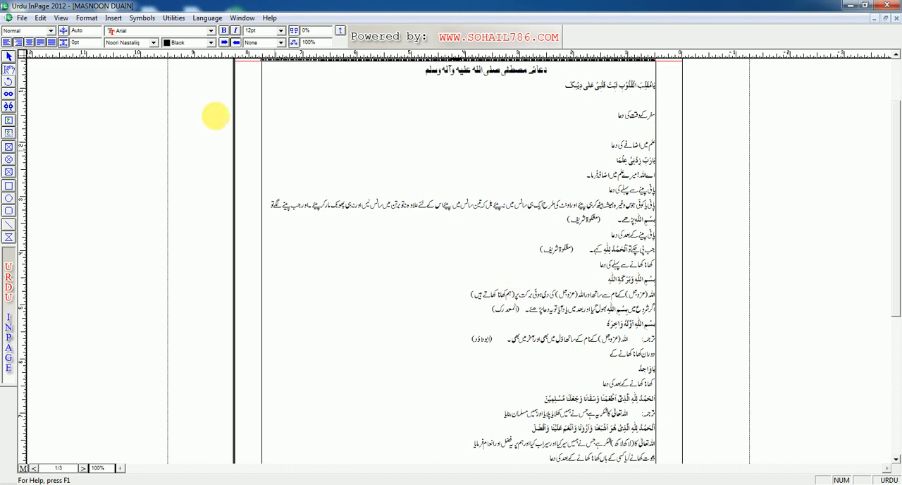
Step: Bring up the Object Lock dialog to view its object number entry, and cancel it without locking an object
click(112, 18)
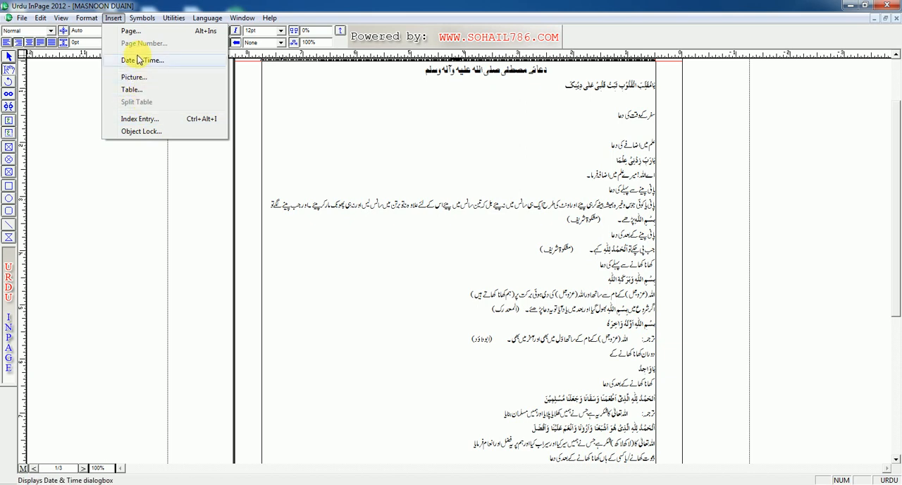
click(143, 131)
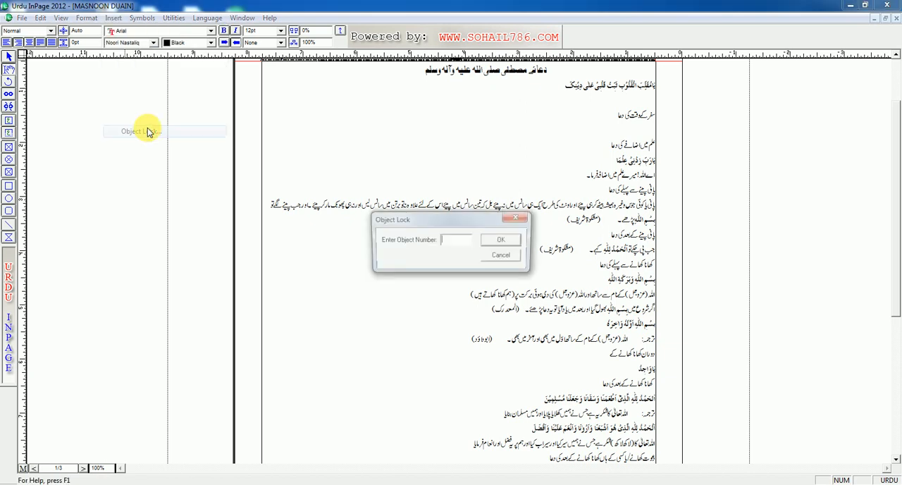
click(503, 255)
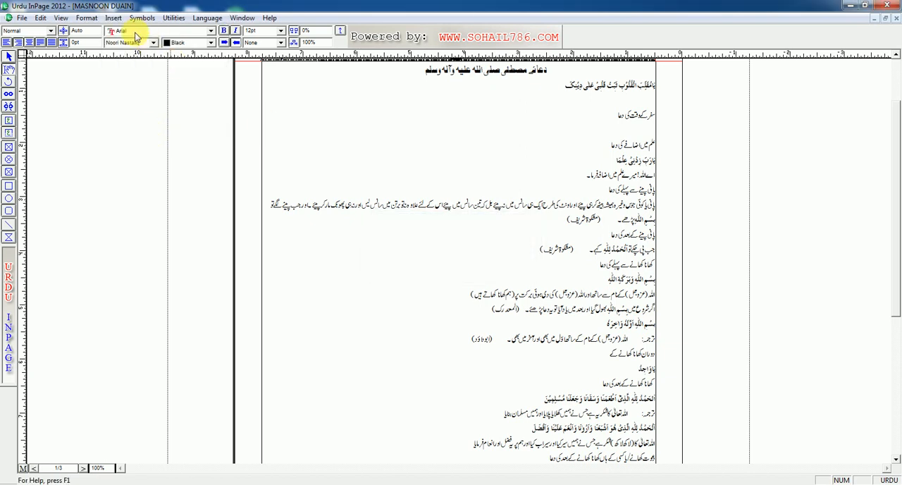
Step: Bring up the Insert Table dialog to view its row, column and column width settings, and cancel it without inserting a table
click(119, 18)
mouse_move(172, 21)
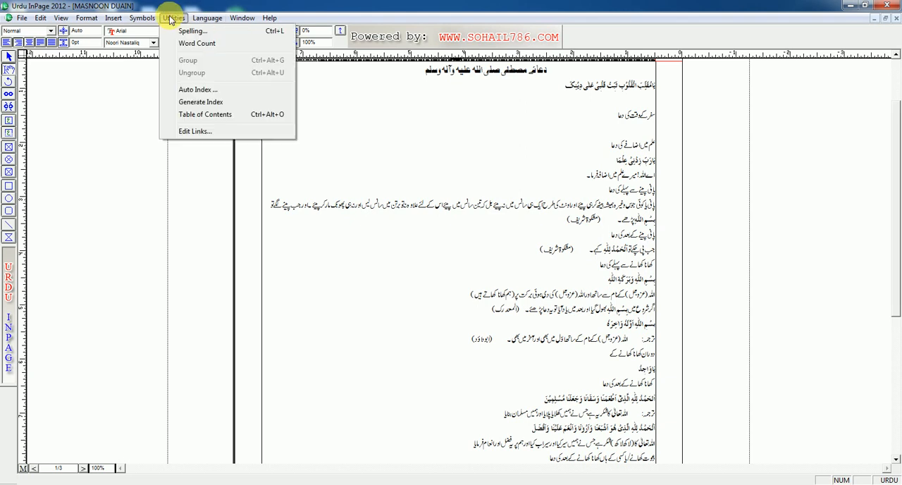
mouse_move(136, 23)
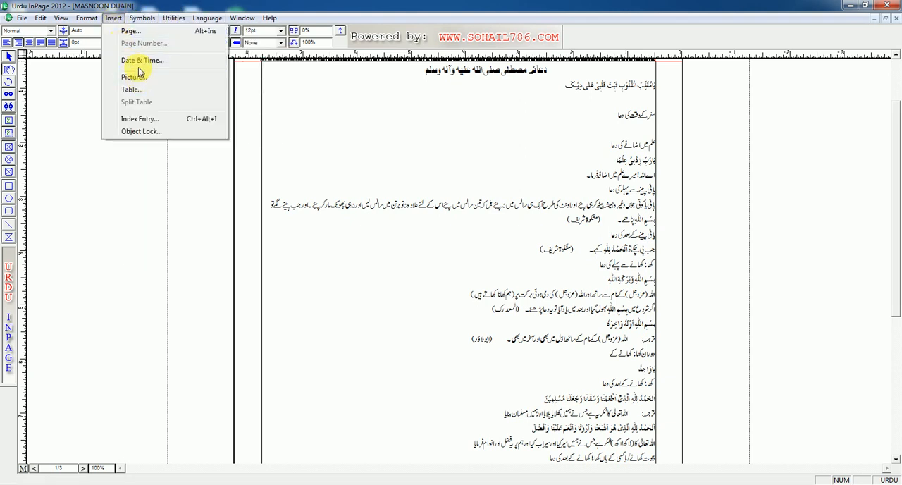
click(131, 89)
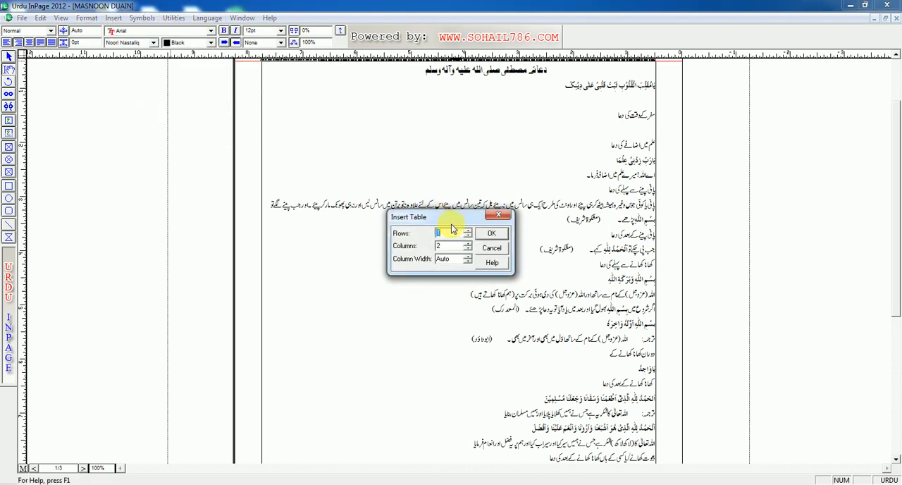
click(492, 245)
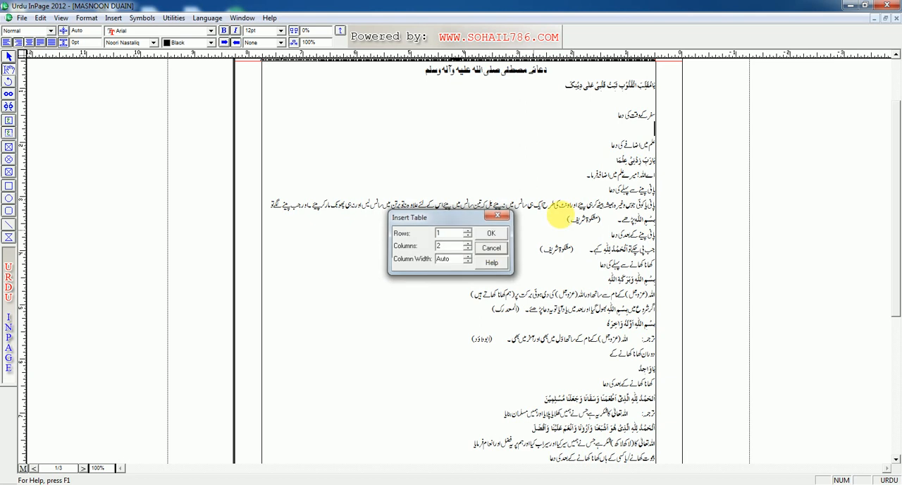
Step: Look over the list of insert commands once more and minimize the InPage window to show the desktop
click(117, 17)
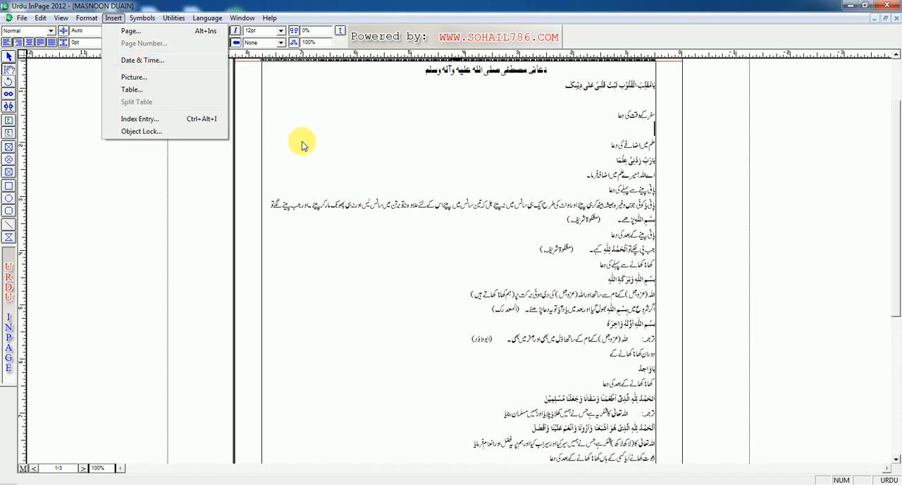
click(372, 132)
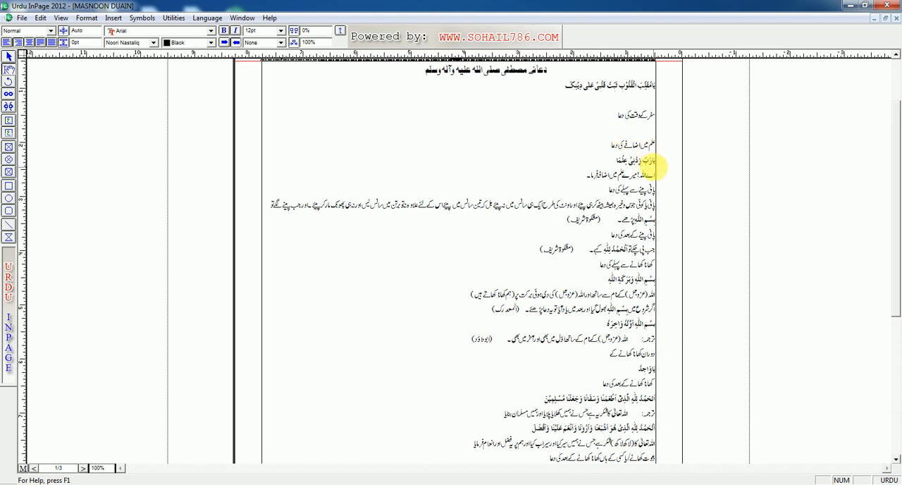
click(850, 7)
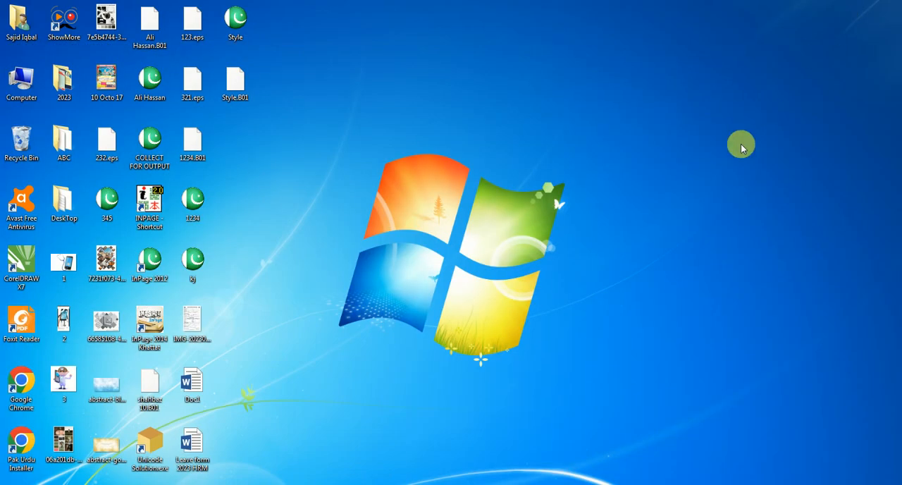